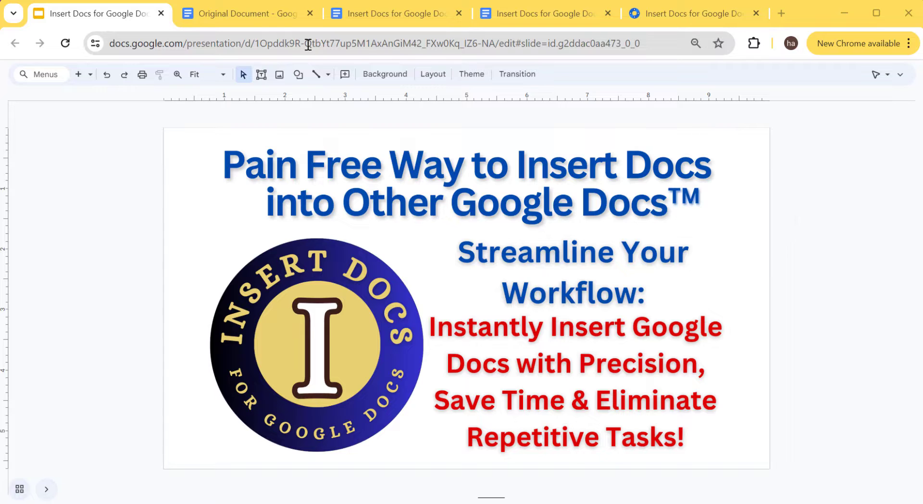
Switch from the Insert Docs slide to the Original Document tab.
{"action": "left_click", "coordinate": [245, 16]}
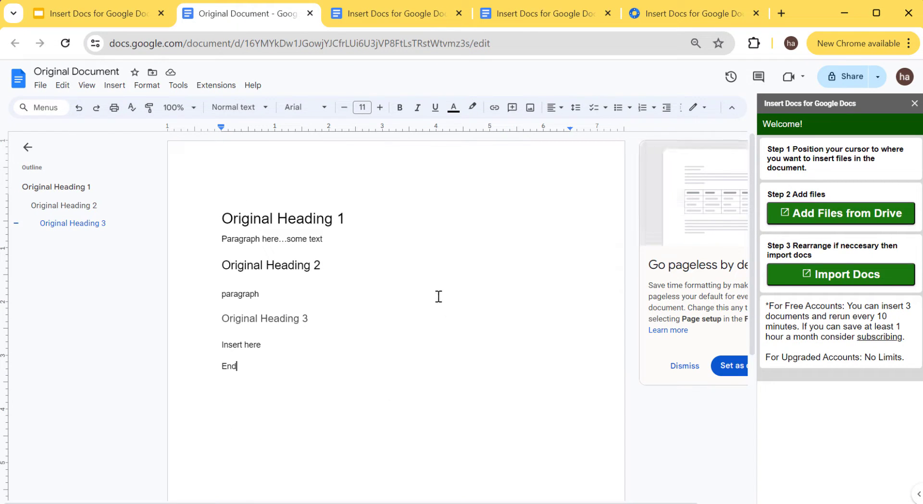
Dismiss the Go pageless card and place the cursor on the blank line before End.
{"action": "left_click", "coordinate": [316, 238]}
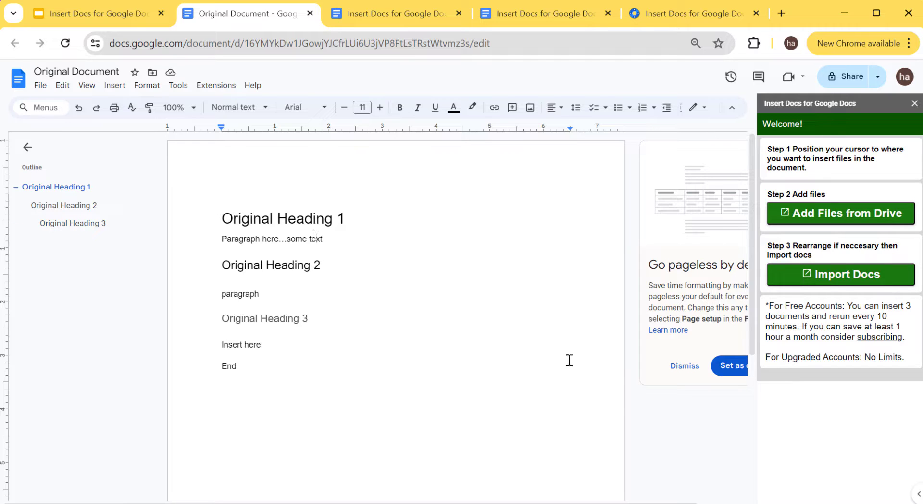
{"action": "left_click", "coordinate": [684, 365]}
{"action": "left_click", "coordinate": [346, 318]}
{"action": "left_click", "coordinate": [342, 356]}
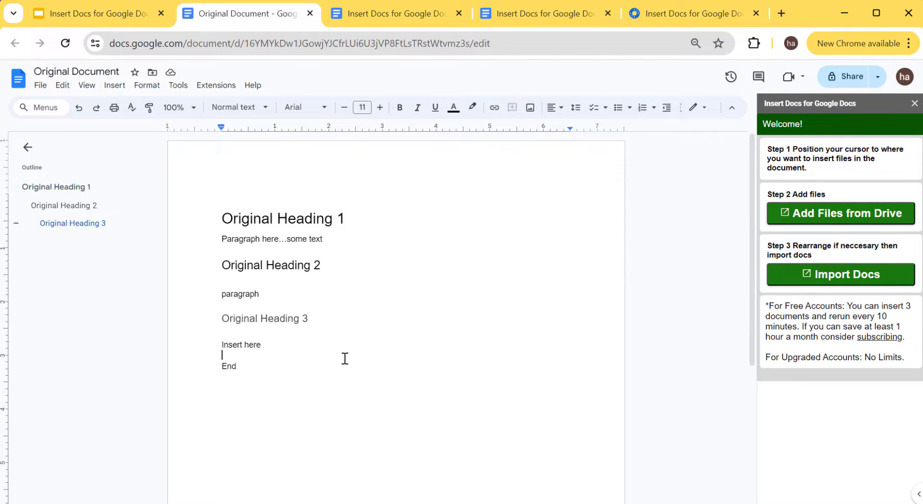
Preview the Test 2 and Test 1 document tabs, then return to Original Document.
{"action": "left_click", "coordinate": [384, 15]}
{"action": "left_click", "coordinate": [534, 15]}
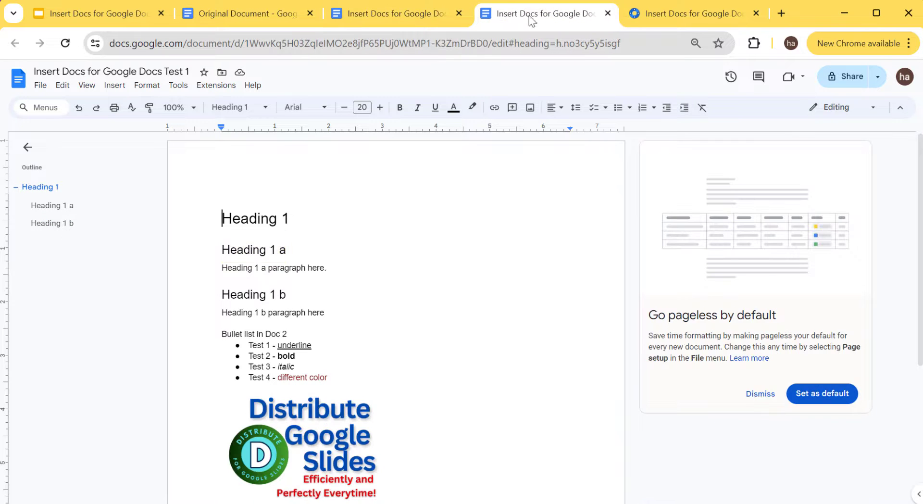
{"action": "left_click", "coordinate": [405, 13]}
{"action": "left_click", "coordinate": [532, 15]}
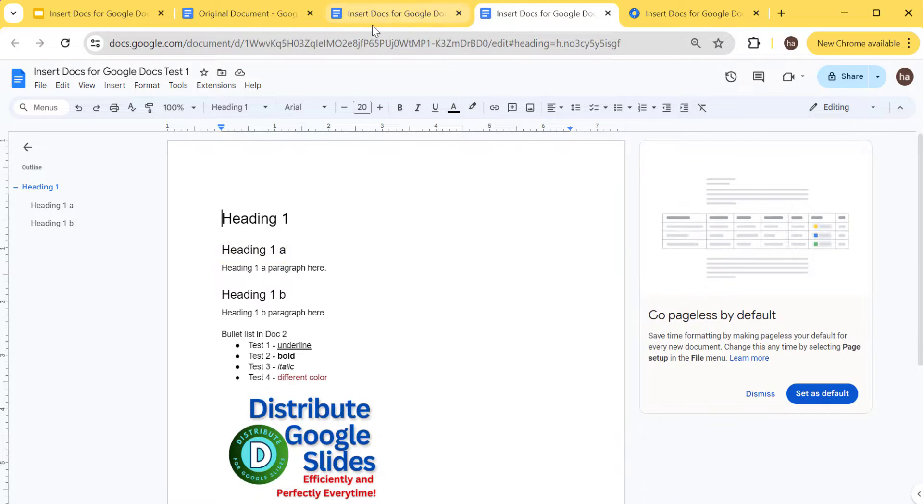
{"action": "scroll", "coordinate": [336, 296], "scroll_direction": "down", "scroll_amount": 4}
{"action": "scroll", "coordinate": [325, 305], "scroll_direction": "up", "scroll_amount": 4}
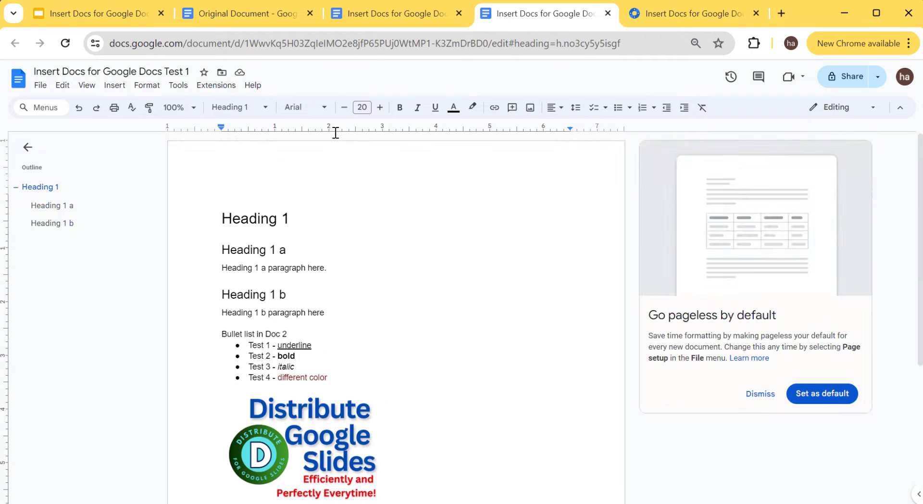
{"action": "left_click", "coordinate": [387, 15]}
{"action": "left_click", "coordinate": [256, 23]}
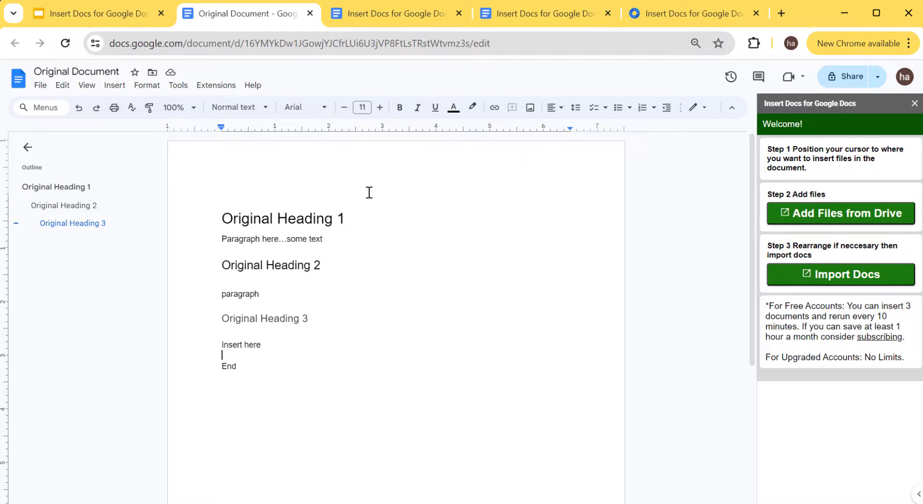
Open the Google Workspace Marketplace via Extensions > Add-ons > Get add-ons.
{"action": "left_click", "coordinate": [212, 86]}
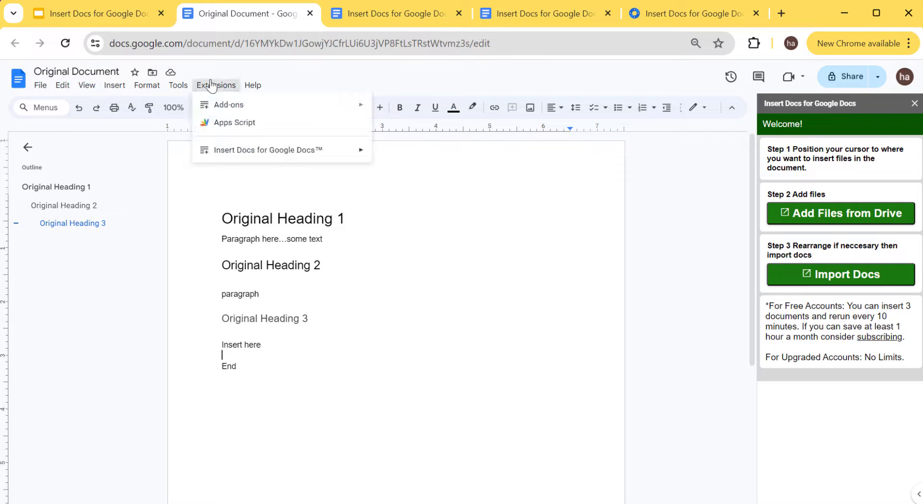
{"action": "mouse_move", "coordinate": [233, 153]}
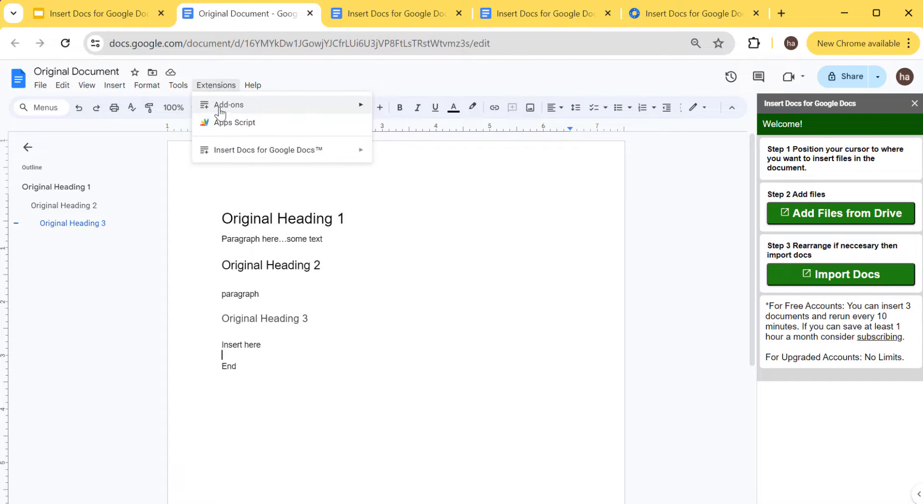
{"action": "left_click", "coordinate": [415, 109]}
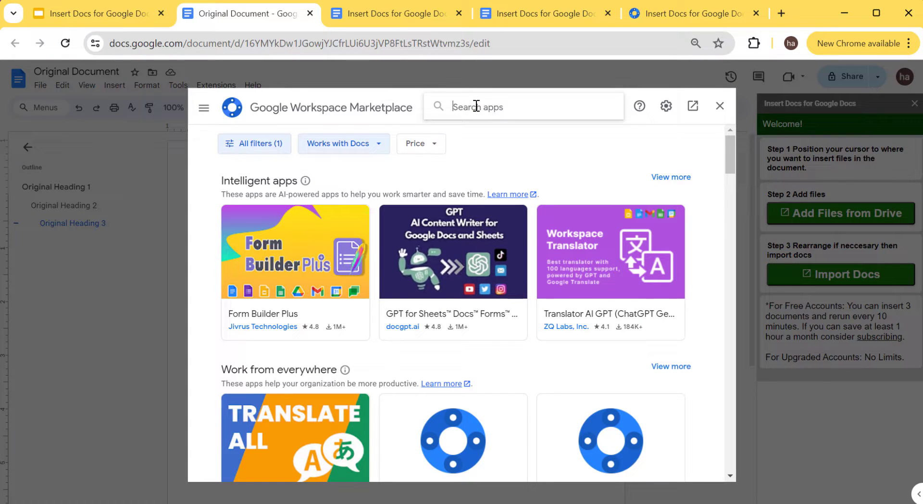
Search the add-on store for 'insert docs', view the Insert Docs listing, and close the store.
{"action": "left_click", "coordinate": [476, 106]}
{"action": "type", "text": "insert docs"}
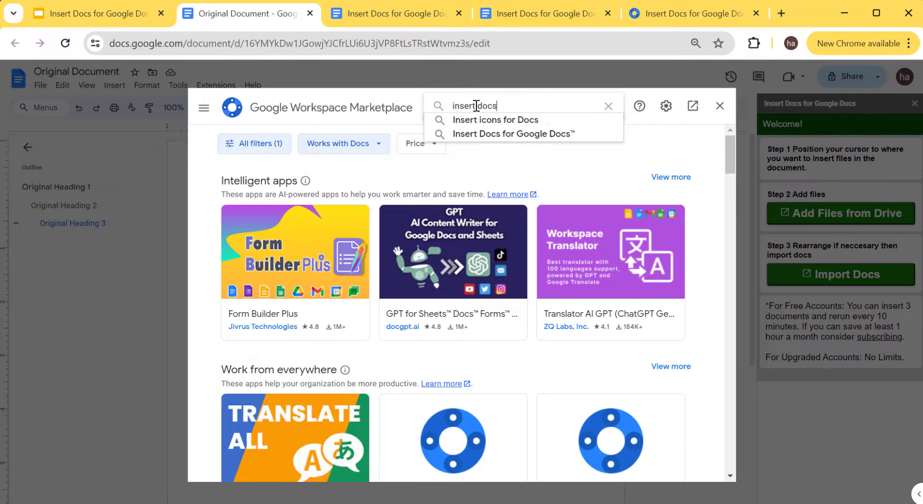
{"action": "left_click", "coordinate": [512, 132]}
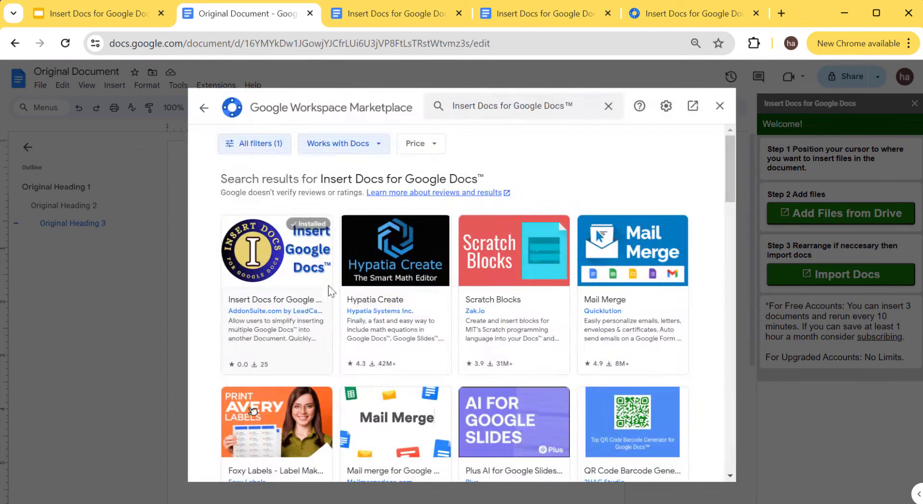
{"action": "left_click", "coordinate": [285, 280]}
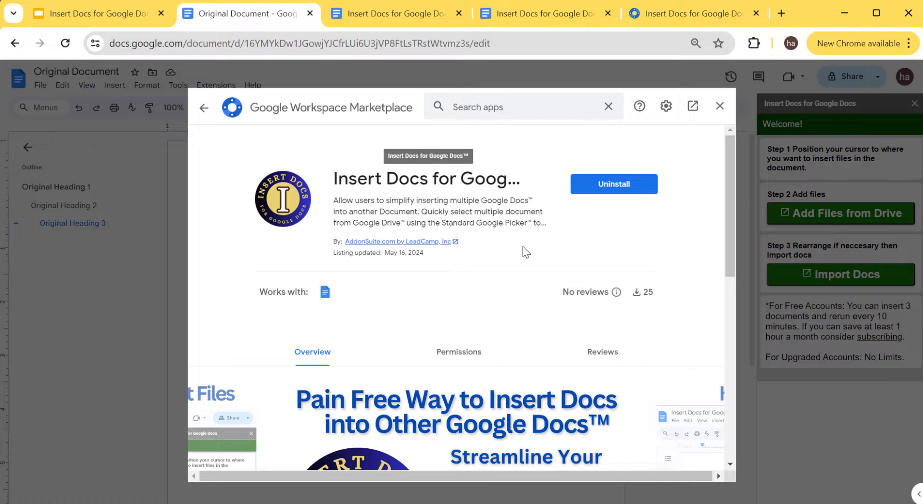
{"action": "left_click", "coordinate": [719, 106]}
Confirm Insert Docs for Google Docs™ is installed on the browser Marketplace page, then return to Original Document.
{"action": "left_click", "coordinate": [688, 14]}
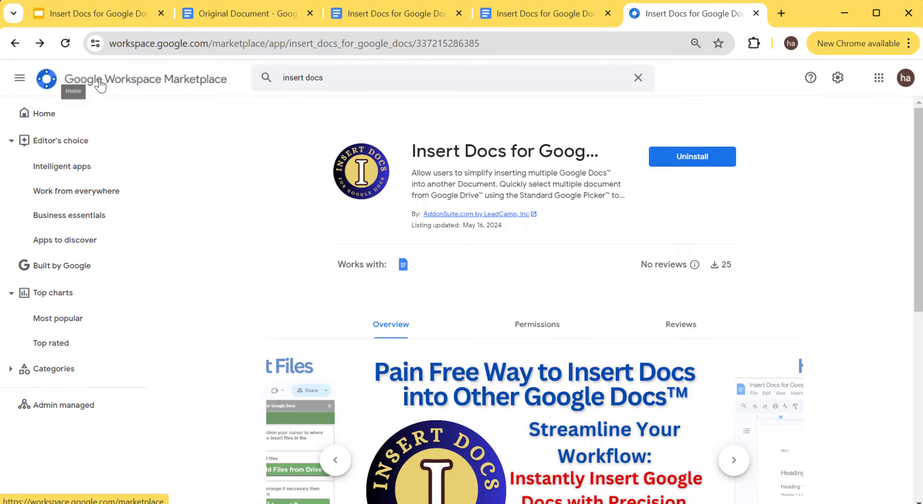
{"action": "left_click", "coordinate": [353, 81]}
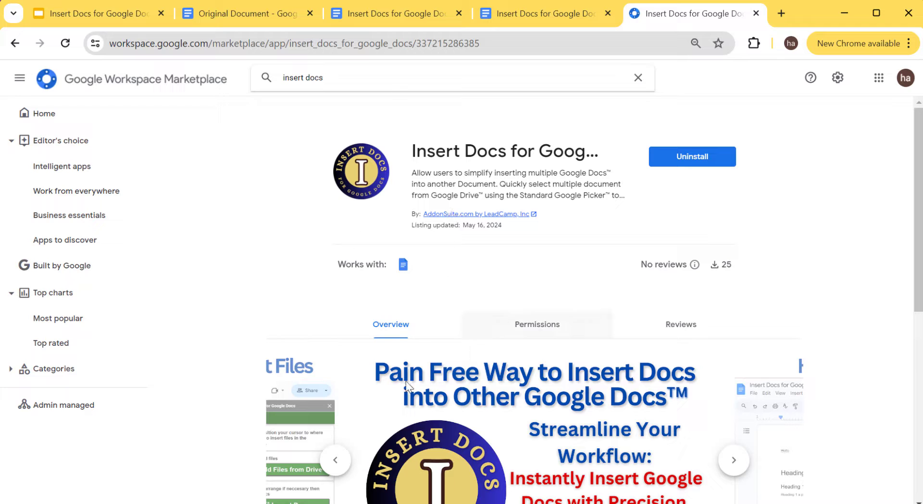
{"action": "left_click", "coordinate": [382, 81]}
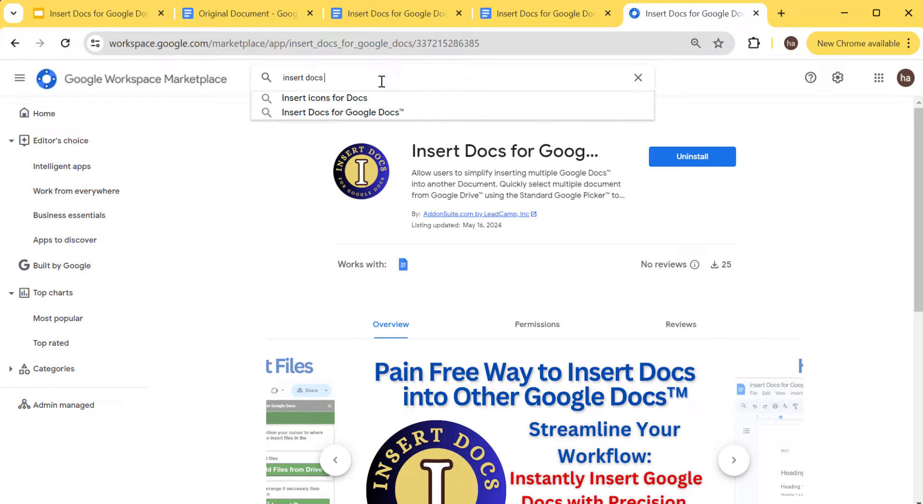
{"action": "left_click", "coordinate": [388, 112]}
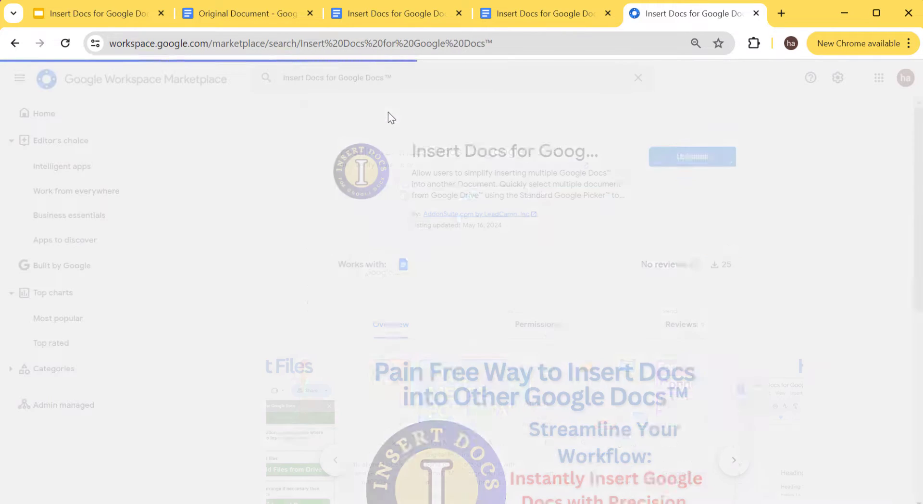
{"action": "left_click", "coordinate": [373, 256]}
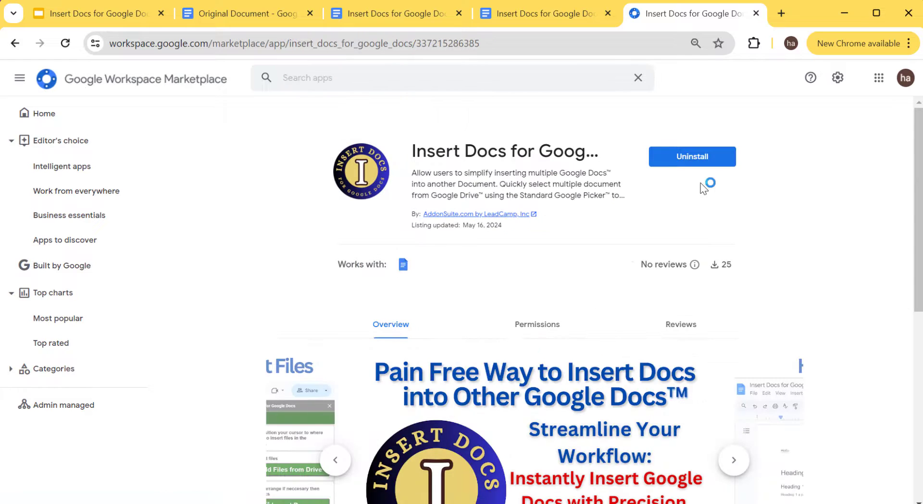
{"action": "left_click", "coordinate": [257, 13]}
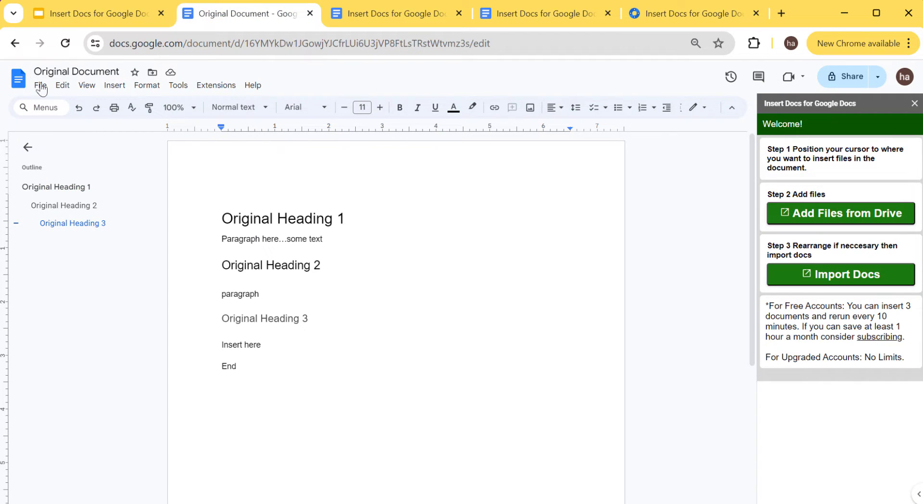
Relaunch Insert Docs for Google Docs™ > Insert Google Docs and reopen its command menu.
{"action": "left_click", "coordinate": [211, 86]}
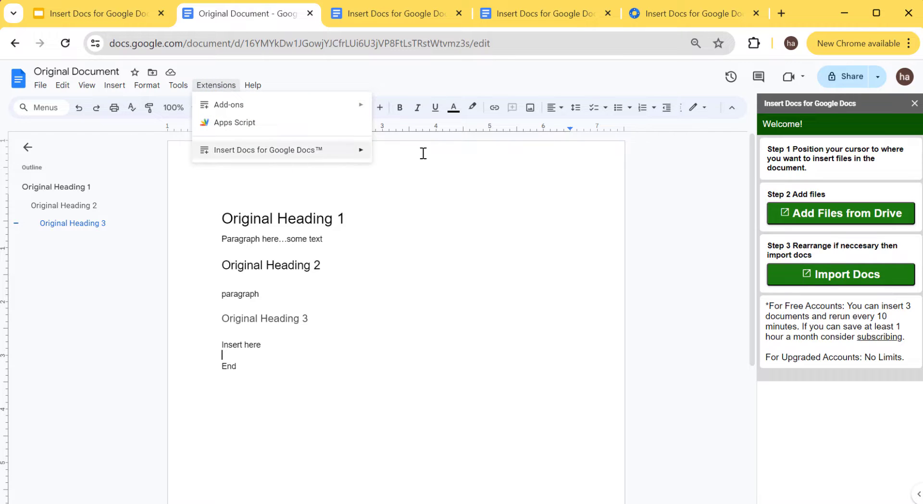
{"action": "mouse_move", "coordinate": [323, 157]}
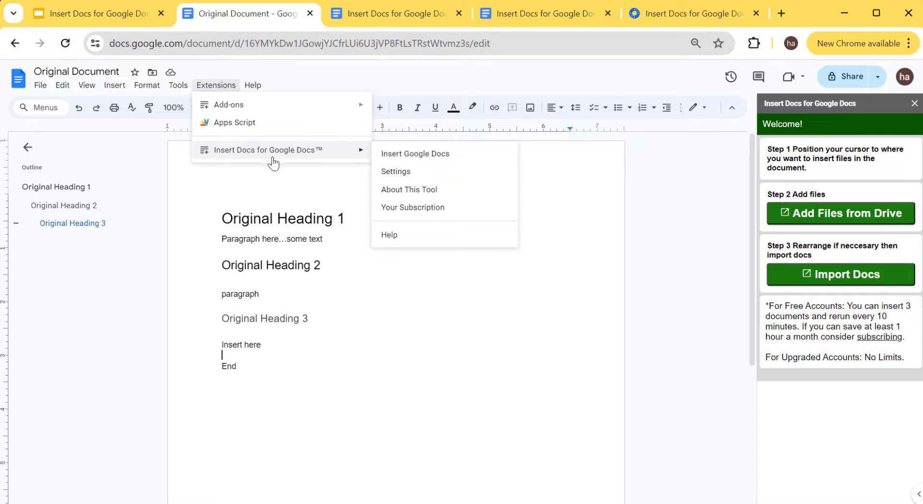
{"action": "left_click", "coordinate": [418, 154]}
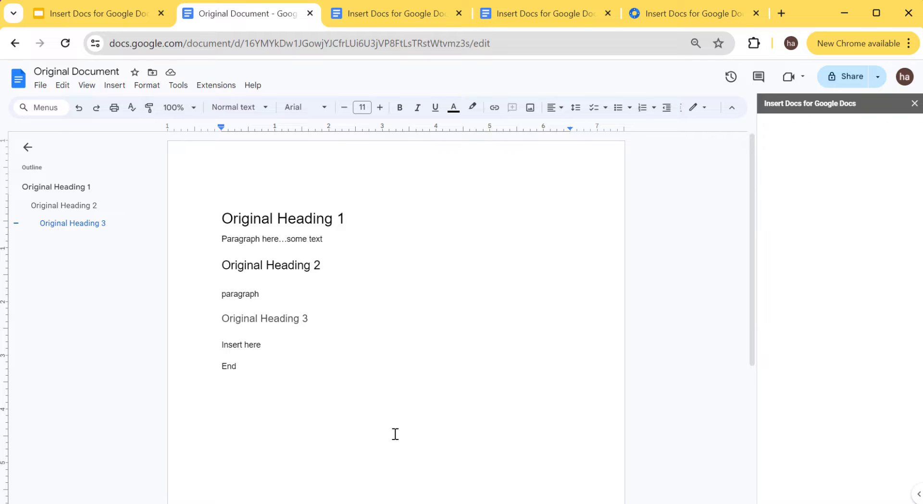
{"action": "left_click", "coordinate": [212, 87]}
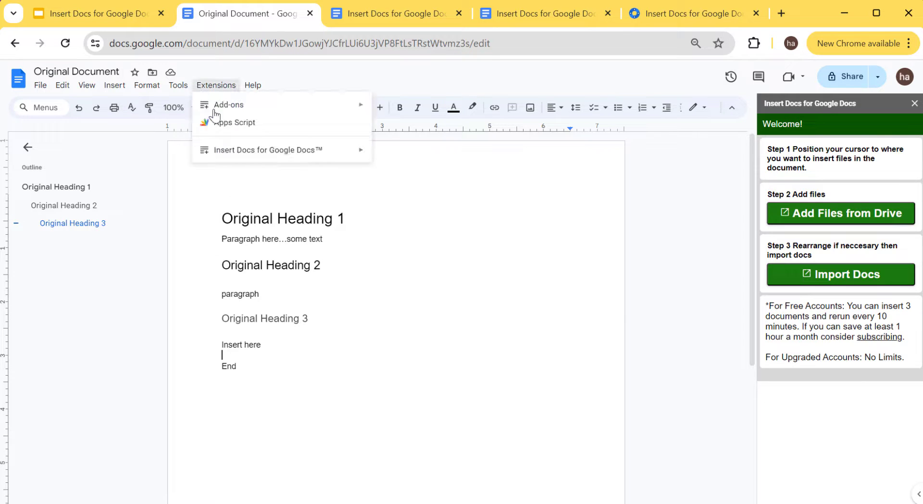
{"action": "mouse_move", "coordinate": [295, 159]}
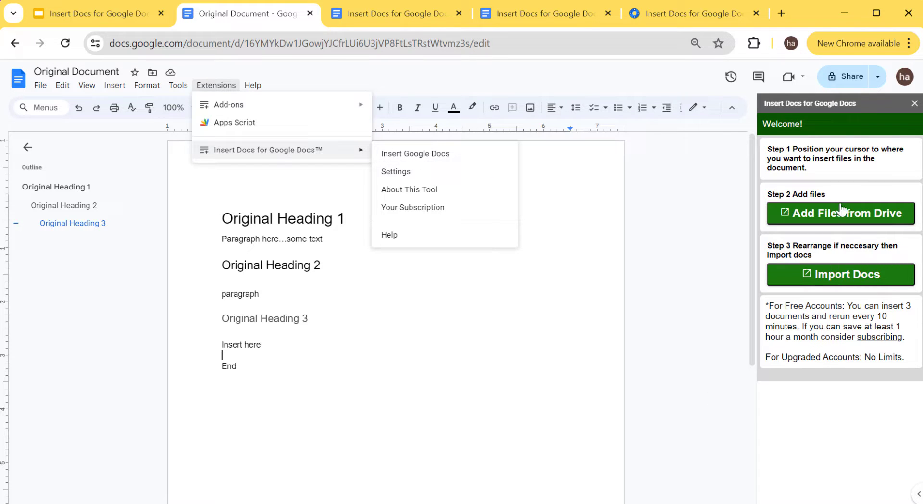
Add a blank line above 'Insert here' and start Add Files from Drive in the sidebar.
{"action": "left_click", "coordinate": [439, 293]}
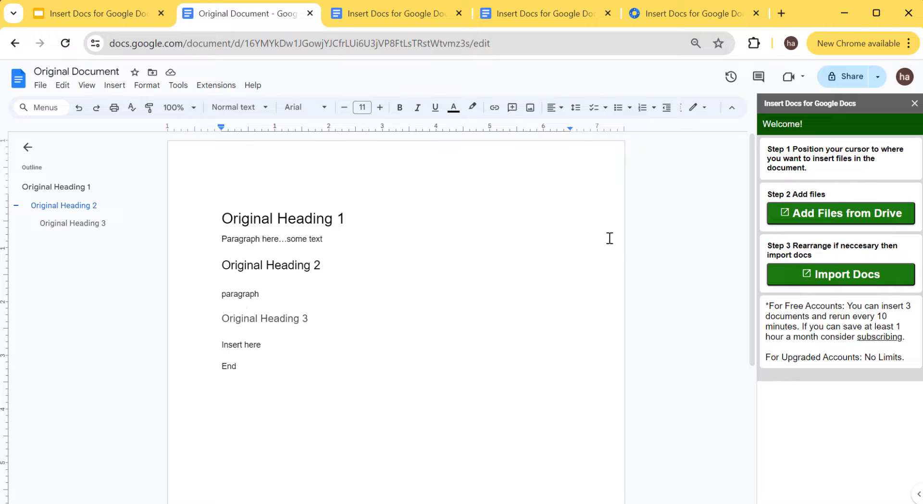
{"action": "left_click_drag", "start_coordinate": [767, 149], "coordinate": [842, 174]}
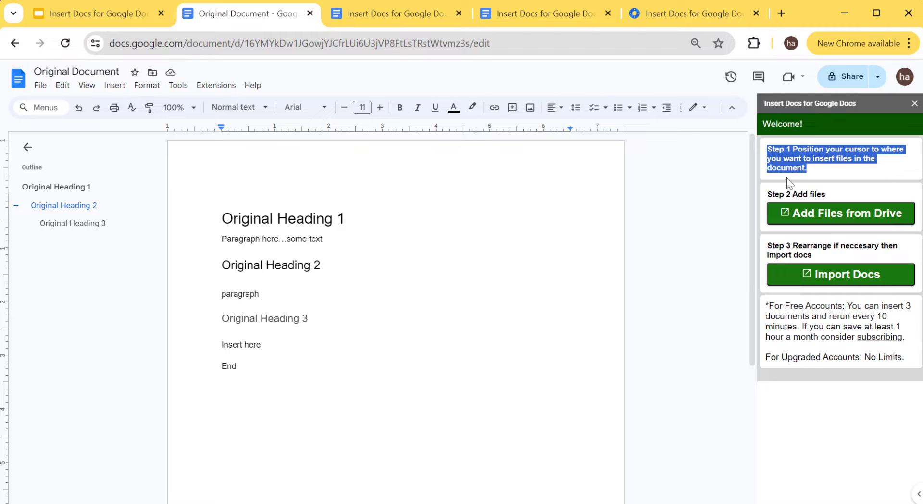
{"action": "left_click", "coordinate": [351, 279]}
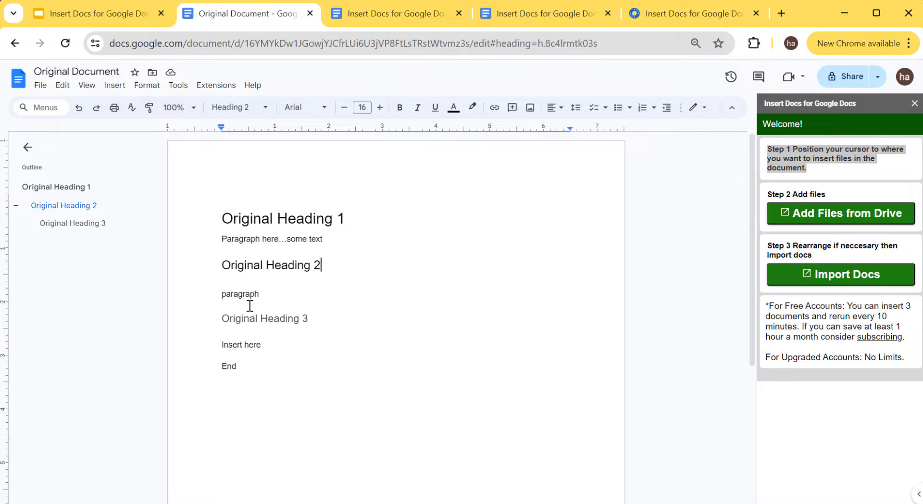
{"action": "left_click", "coordinate": [268, 344]}
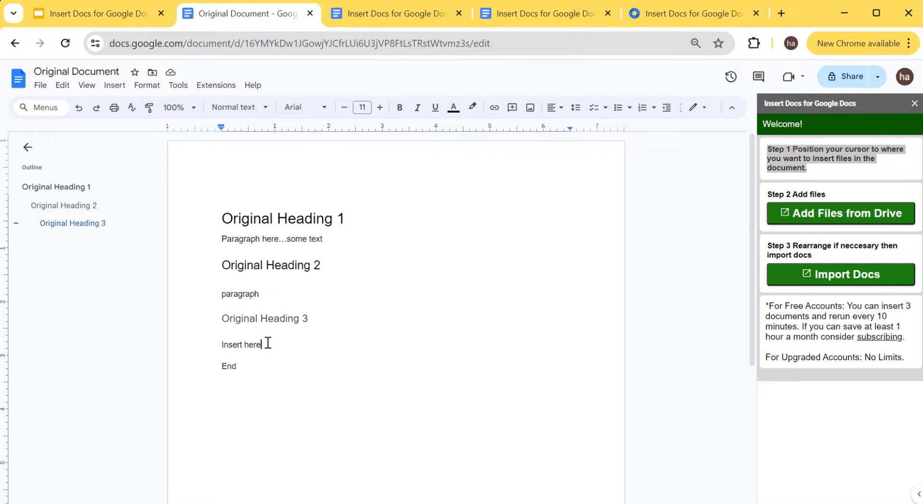
{"action": "left_click_drag", "start_coordinate": [224, 346], "coordinate": [284, 346]}
{"action": "left_click", "coordinate": [274, 333]}
{"action": "left_click", "coordinate": [274, 333]}
{"action": "key", "text": "Return"}
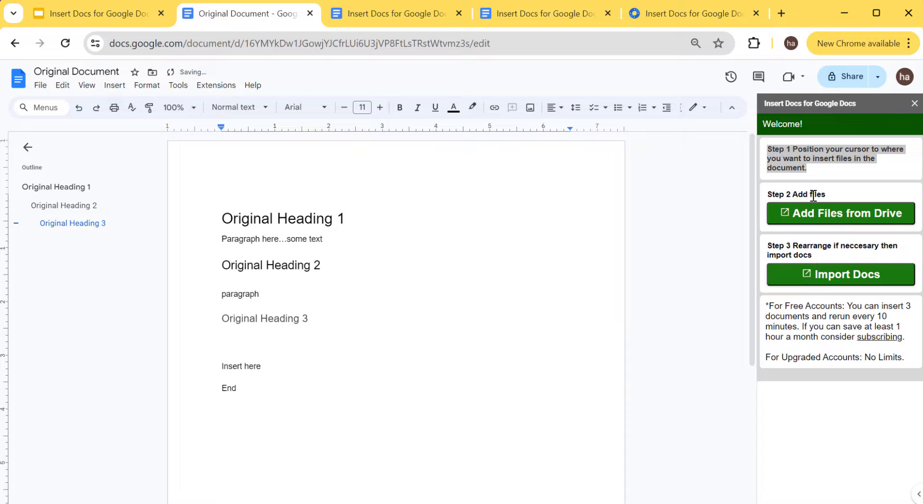
{"action": "left_click", "coordinate": [847, 223]}
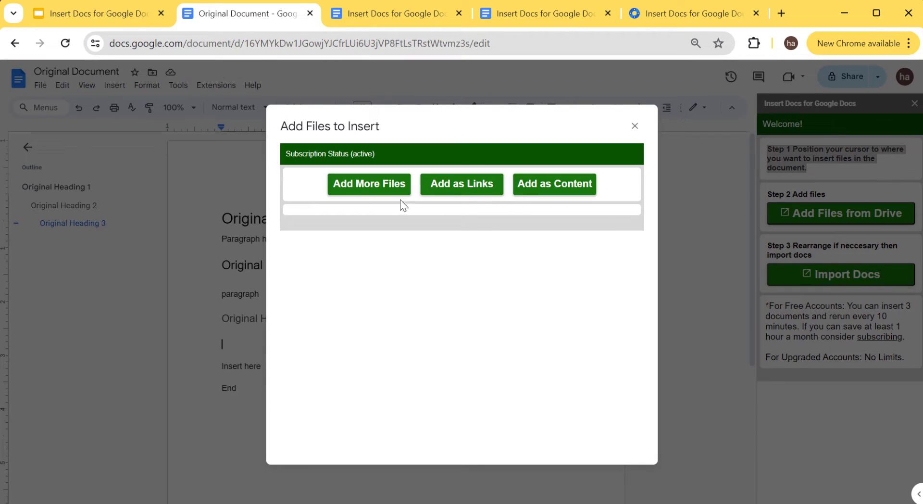
Search Drive for 'insert docs' and queue the Test 1 and Test 2 docs for insertion.
{"action": "left_click", "coordinate": [362, 191]}
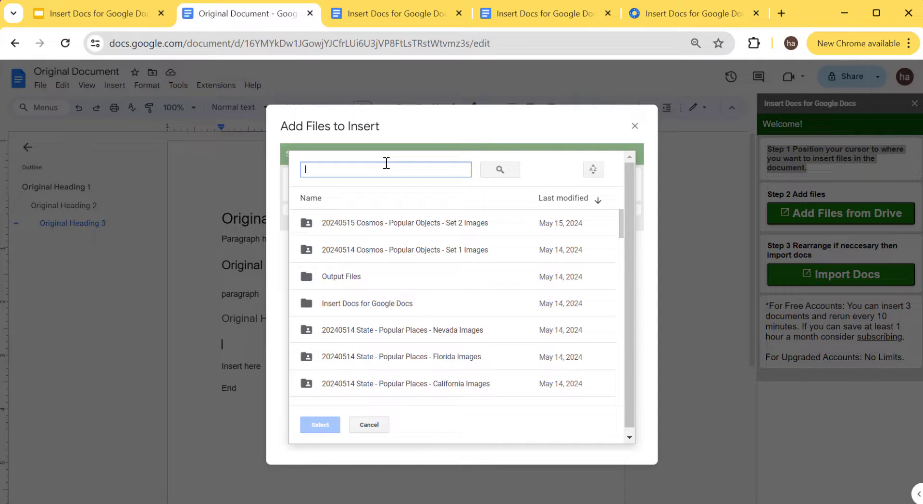
{"action": "type", "text": "insert"}
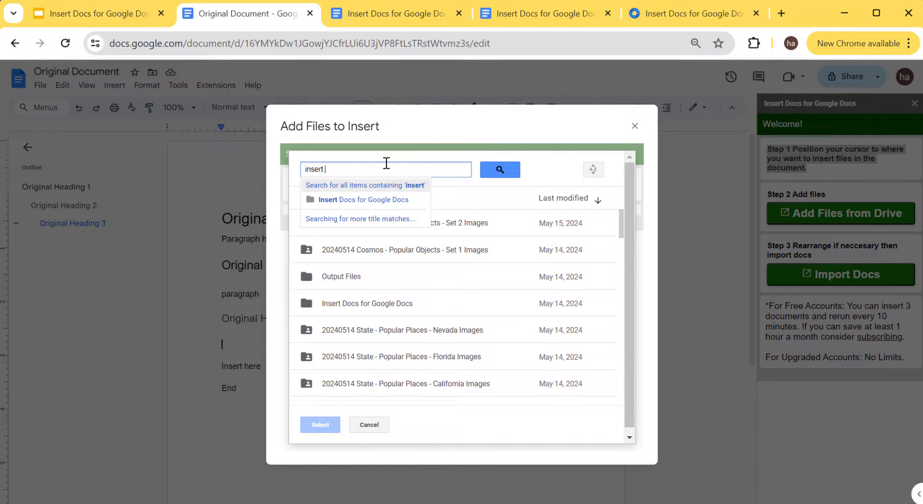
{"action": "type", "text": " docs"}
{"action": "key", "text": "Return"}
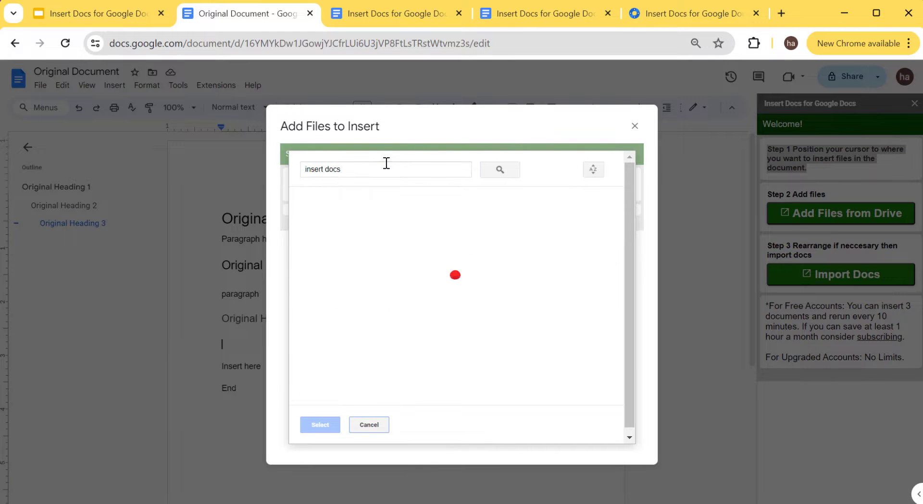
{"action": "left_click", "coordinate": [442, 16]}
{"action": "left_click", "coordinate": [545, 16]}
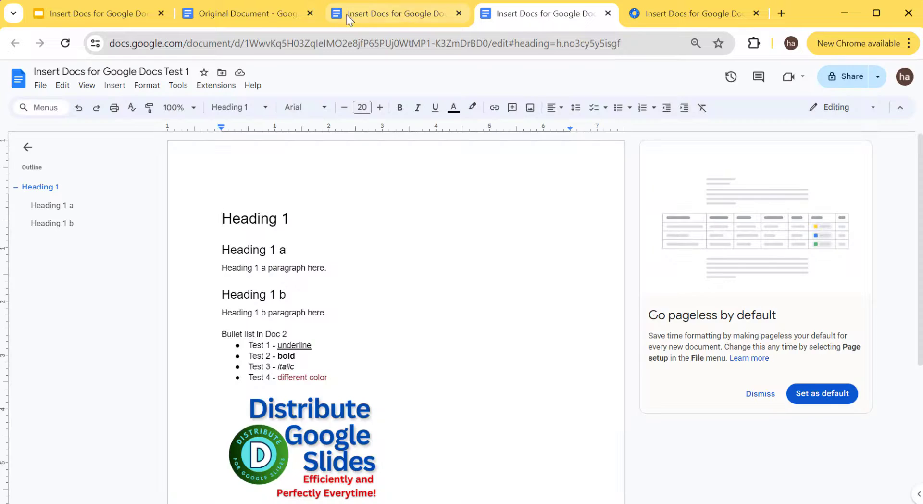
{"action": "left_click", "coordinate": [243, 19]}
{"action": "left_click", "coordinate": [385, 250]}
{"action": "left_click", "coordinate": [388, 226], "text": "ctrl"}
{"action": "left_click", "coordinate": [320, 426]}
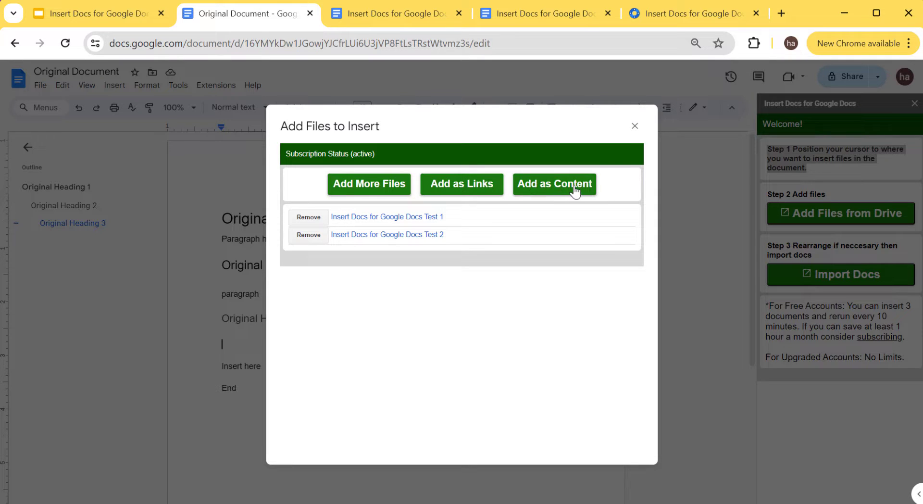
Insert the chosen Test 1 and Test 2 files as links in the document.
{"action": "left_click", "coordinate": [459, 185]}
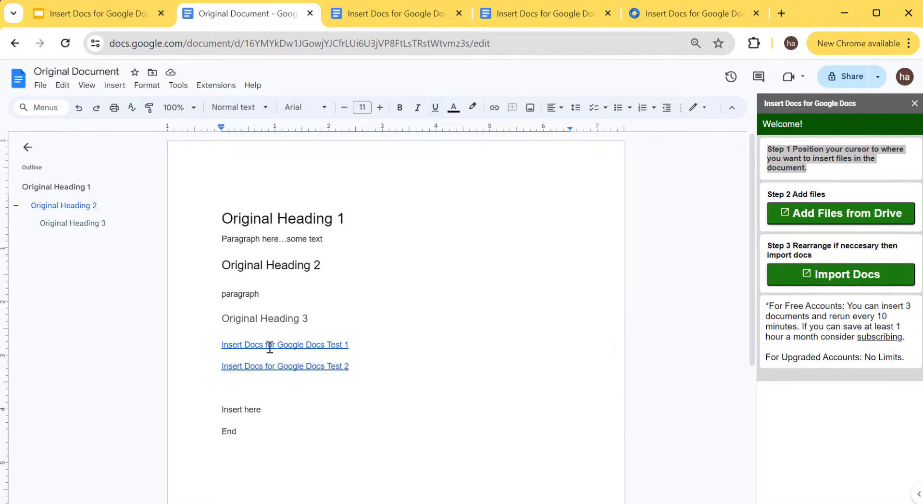
{"action": "left_click", "coordinate": [360, 347]}
{"action": "left_click", "coordinate": [225, 345], "text": "shift"}
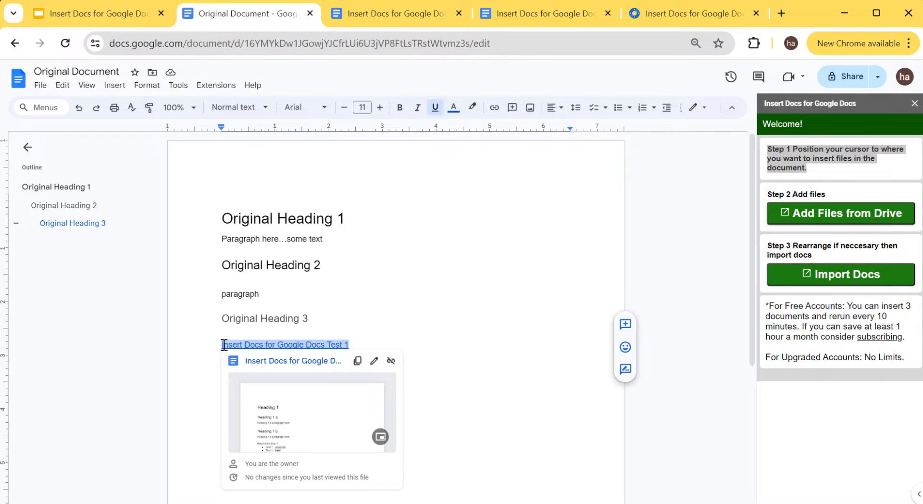
{"action": "left_click", "coordinate": [444, 354]}
{"action": "left_click_drag", "start_coordinate": [375, 367], "coordinate": [210, 365]}
{"action": "left_click", "coordinate": [440, 355]}
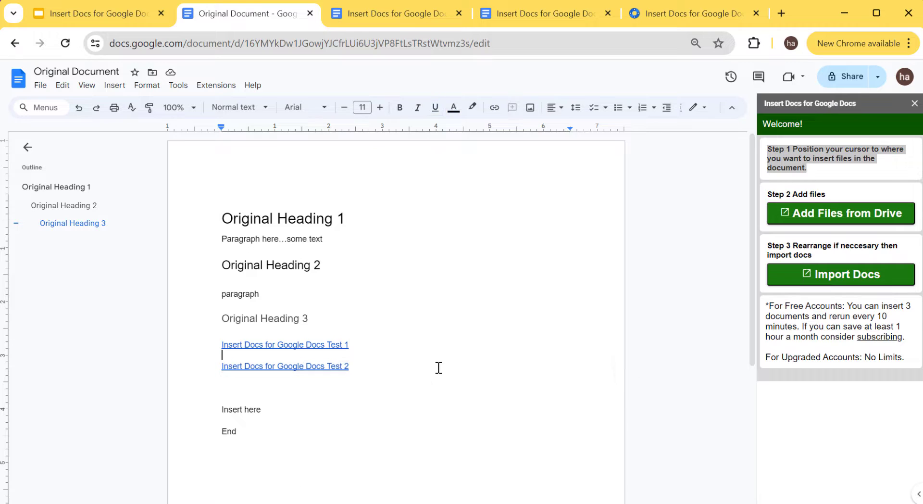
Move the Test 2 link above the Test 1 link and delete the extra blank line.
{"action": "key", "text": "Down"}
{"action": "key", "text": "shift+Down"}
{"action": "key", "text": "ctrl+c"}
{"action": "key", "text": "BackSpace"}
{"action": "key", "text": "Up"}
{"action": "key", "text": "Up"}
{"action": "key", "text": "Return"}
{"action": "key", "text": "Return"}
{"action": "key", "text": "Up"}
{"action": "key", "text": "Up"}
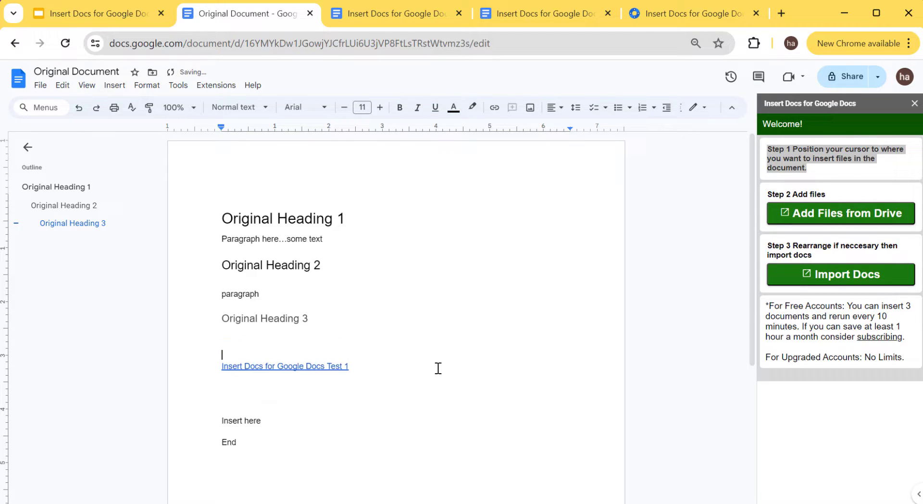
{"action": "key", "text": "ctrl+v"}
{"action": "key", "text": "Delete"}
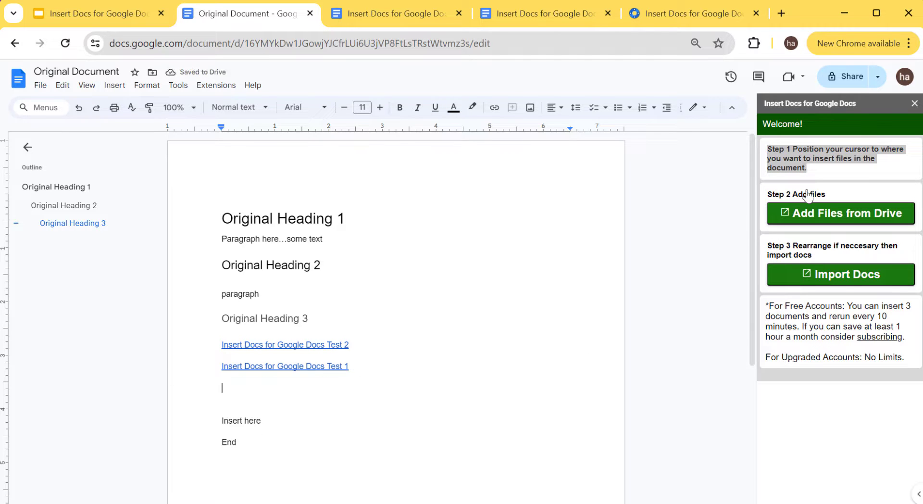
Import the linked Test 2 and Test 1 docs and close the Process Complete notice.
{"action": "left_click", "coordinate": [821, 278]}
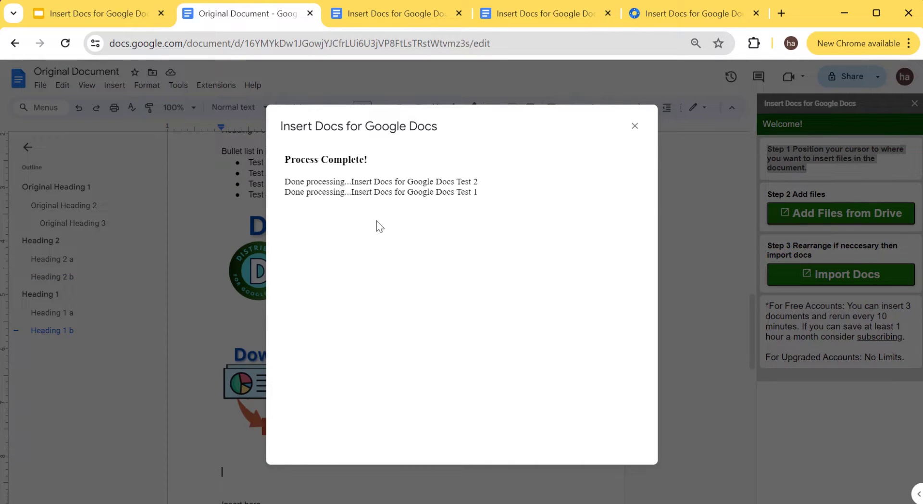
{"action": "left_click", "coordinate": [635, 126]}
{"action": "scroll", "coordinate": [529, 313], "scroll_direction": "up", "scroll_amount": 5}
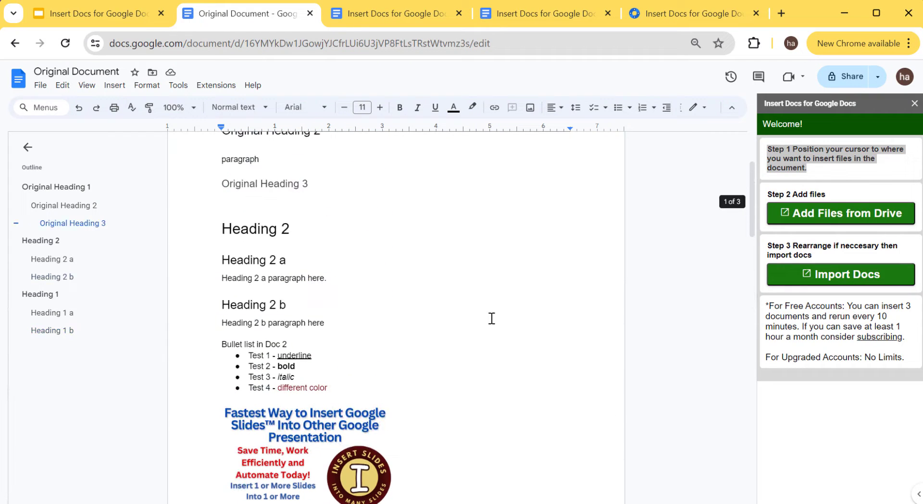
{"action": "scroll", "coordinate": [490, 322], "scroll_direction": "up", "scroll_amount": 3}
{"action": "scroll", "coordinate": [233, 294], "scroll_direction": "down", "scroll_amount": 3}
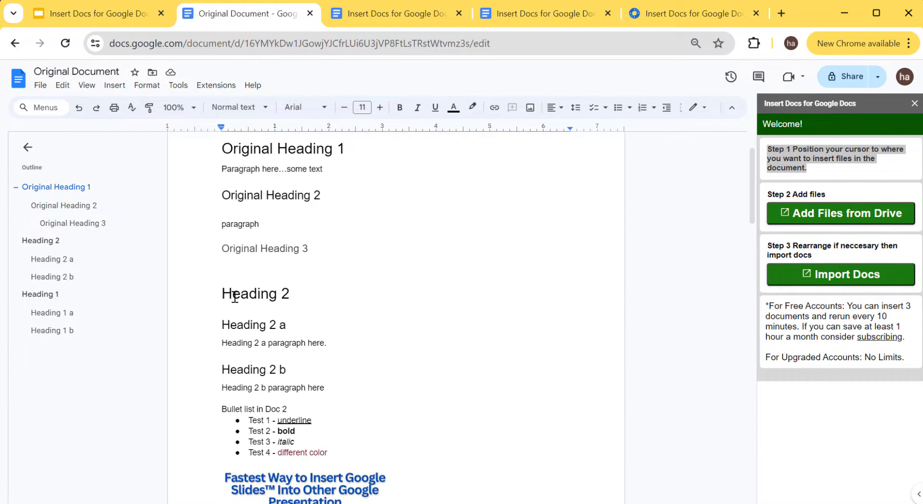
{"action": "left_click_drag", "start_coordinate": [217, 223], "coordinate": [376, 425]}
{"action": "scroll", "coordinate": [380, 432], "scroll_direction": "down", "scroll_amount": 10}
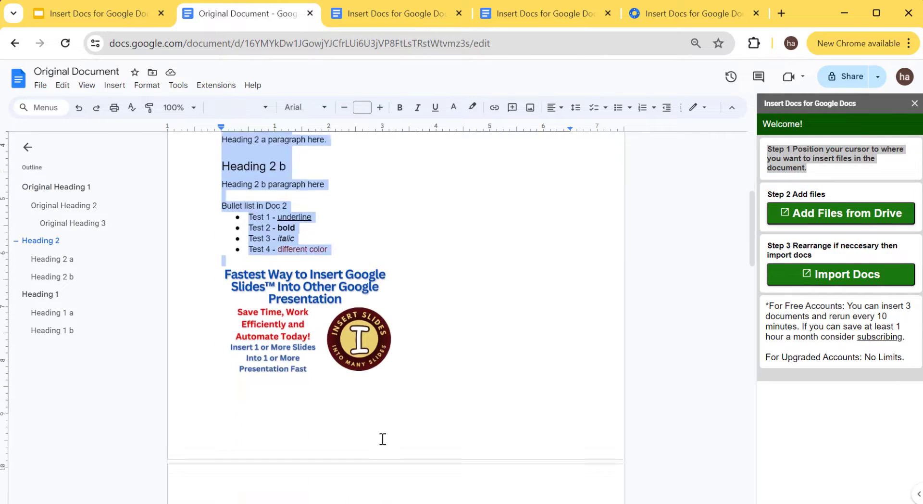
{"action": "left_click_drag", "start_coordinate": [222, 240], "coordinate": [340, 367]}
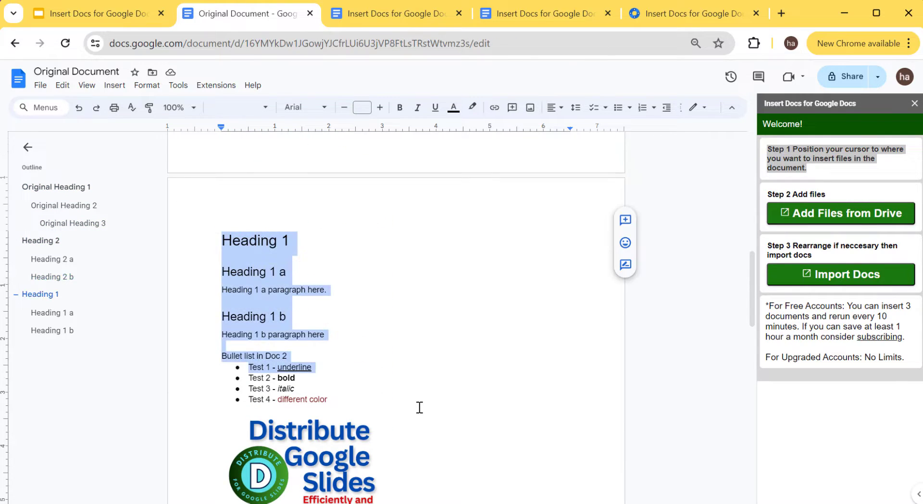
{"action": "scroll", "coordinate": [414, 401], "scroll_direction": "up", "scroll_amount": 10}
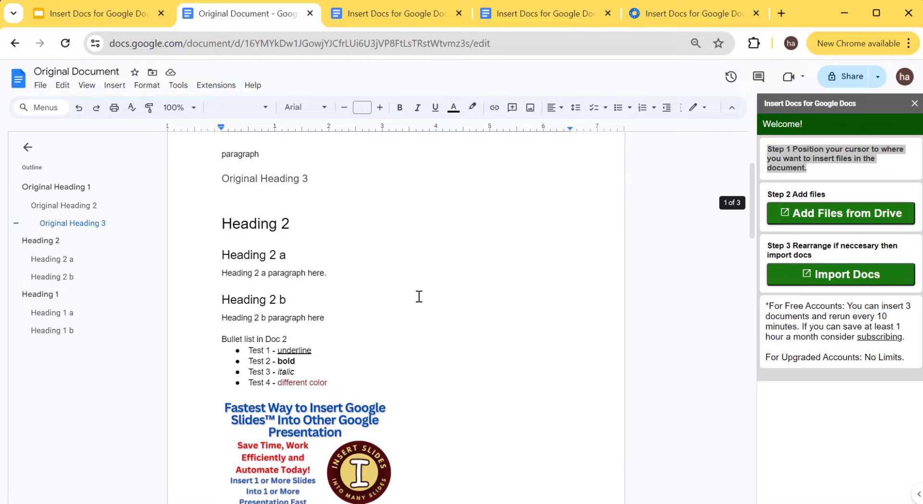
{"action": "left_click", "coordinate": [335, 259]}
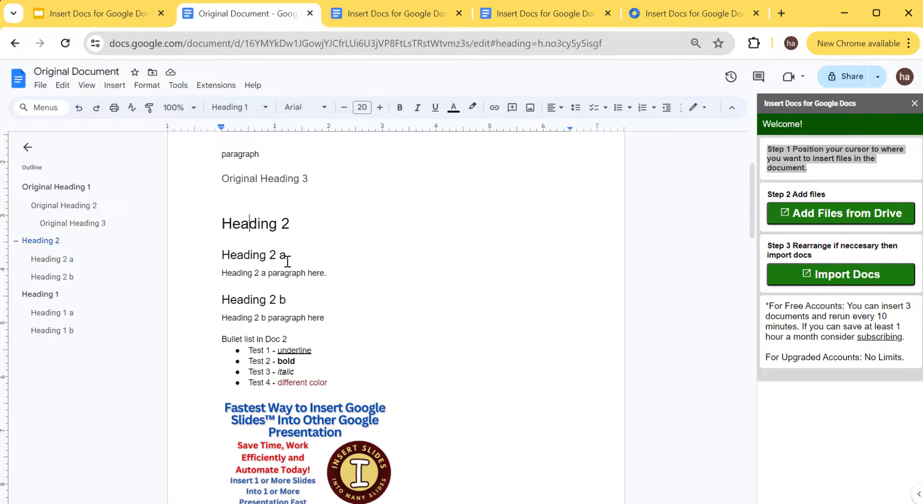
{"action": "left_click", "coordinate": [257, 298]}
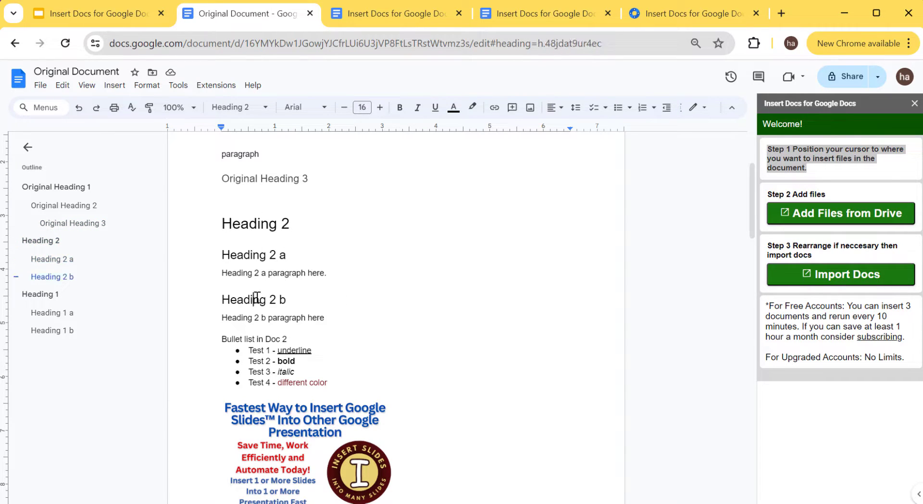
{"action": "left_click", "coordinate": [269, 223]}
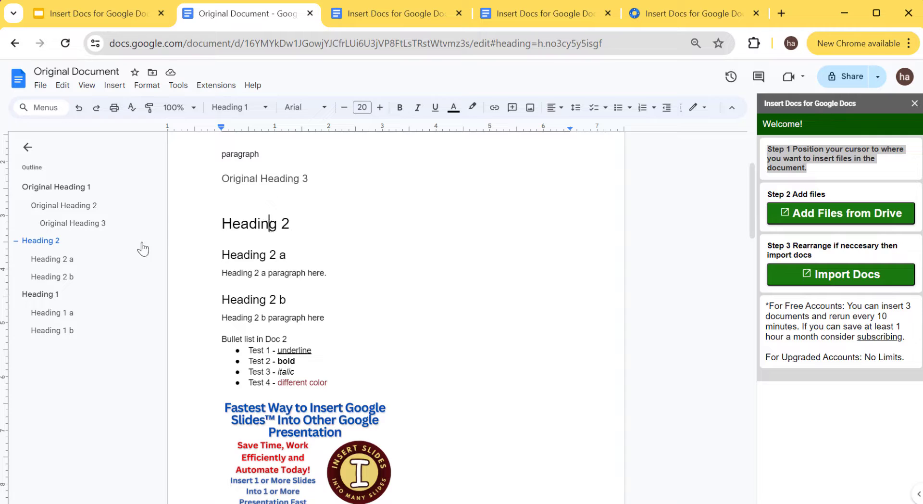
{"action": "left_click", "coordinate": [243, 258]}
{"action": "left_click", "coordinate": [244, 299]}
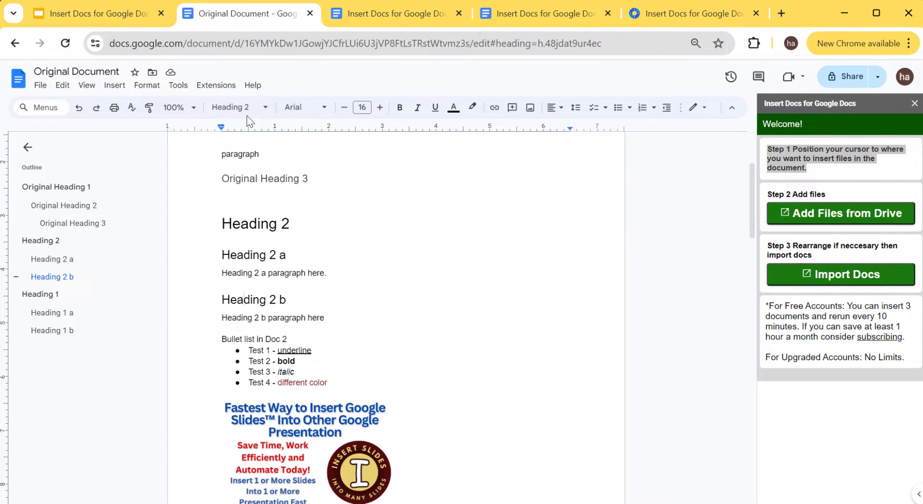
{"action": "left_click", "coordinate": [259, 209]}
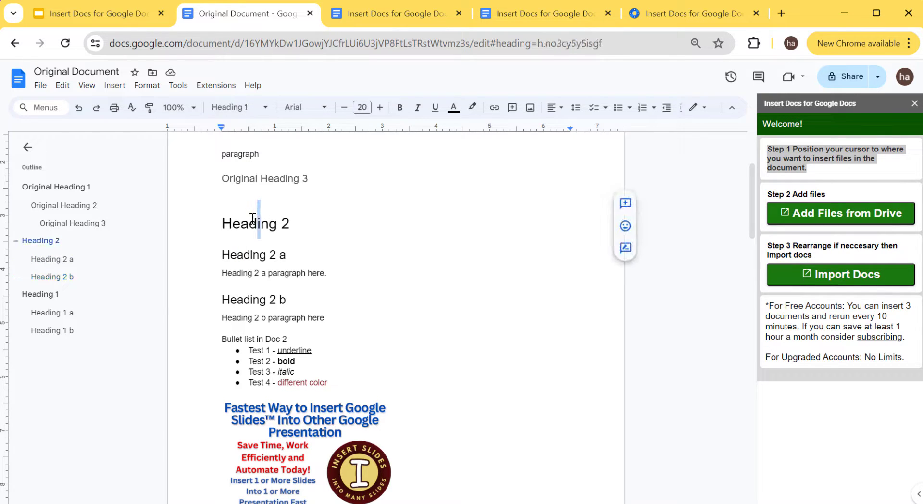
{"action": "left_click", "coordinate": [326, 385]}
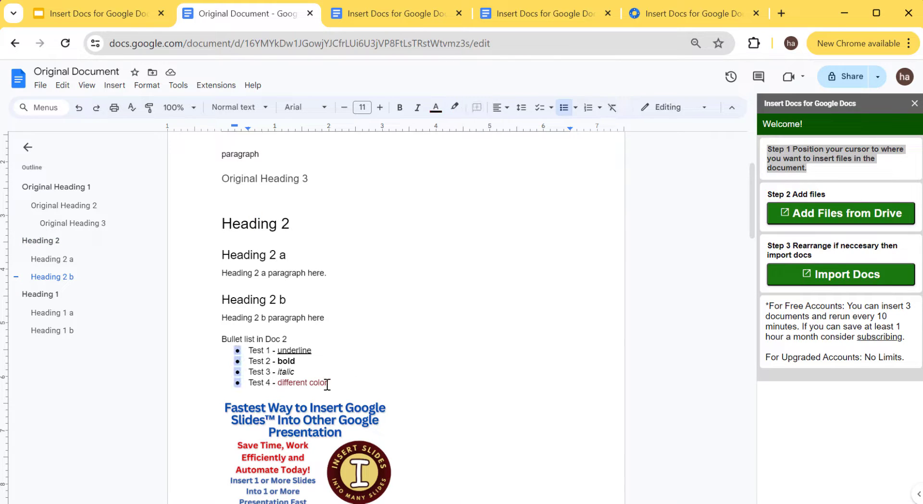
{"action": "left_click_drag", "start_coordinate": [313, 350], "coordinate": [264, 350]}
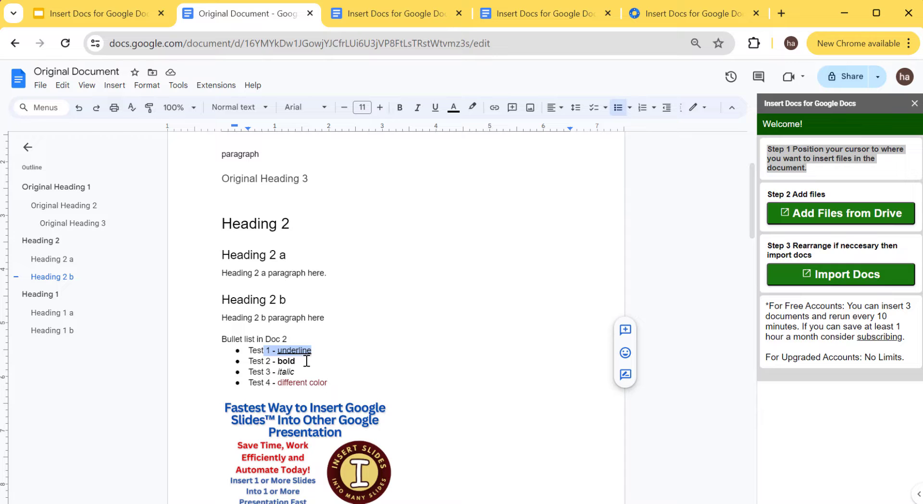
{"action": "triple_click", "coordinate": [307, 360]}
{"action": "left_click", "coordinate": [308, 374], "text": "shift"}
{"action": "left_click", "coordinate": [345, 380]}
Review the merged document, checking the imported Fastest Way, Distribute Google Slides and Download Slides images.
{"action": "scroll", "coordinate": [455, 384], "scroll_direction": "down", "scroll_amount": 4}
{"action": "left_click", "coordinate": [318, 225]}
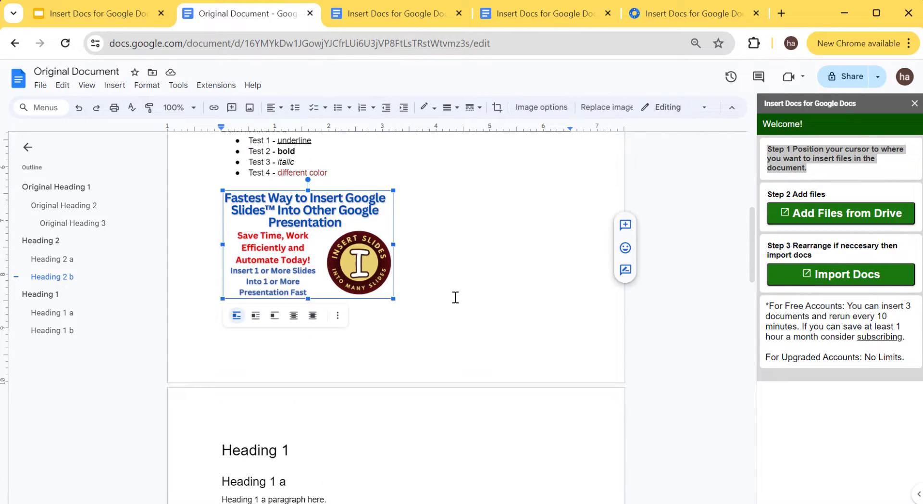
{"action": "scroll", "coordinate": [456, 297], "scroll_direction": "down", "scroll_amount": 4}
{"action": "scroll", "coordinate": [298, 295], "scroll_direction": "down", "scroll_amount": 3}
{"action": "left_click", "coordinate": [301, 313]}
{"action": "left_click", "coordinate": [317, 446]}
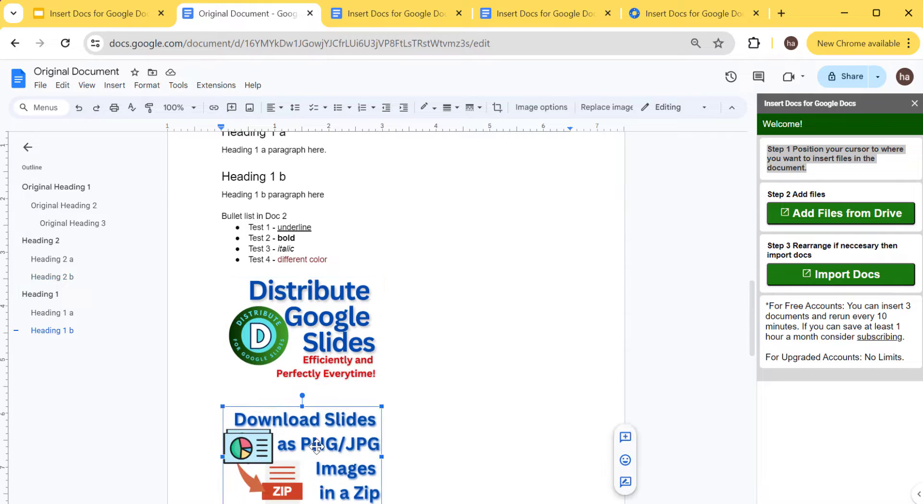
{"action": "scroll", "coordinate": [353, 229], "scroll_direction": "up", "scroll_amount": 3}
{"action": "scroll", "coordinate": [414, 235], "scroll_direction": "up", "scroll_amount": 6}
{"action": "scroll", "coordinate": [425, 258], "scroll_direction": "up", "scroll_amount": 3}
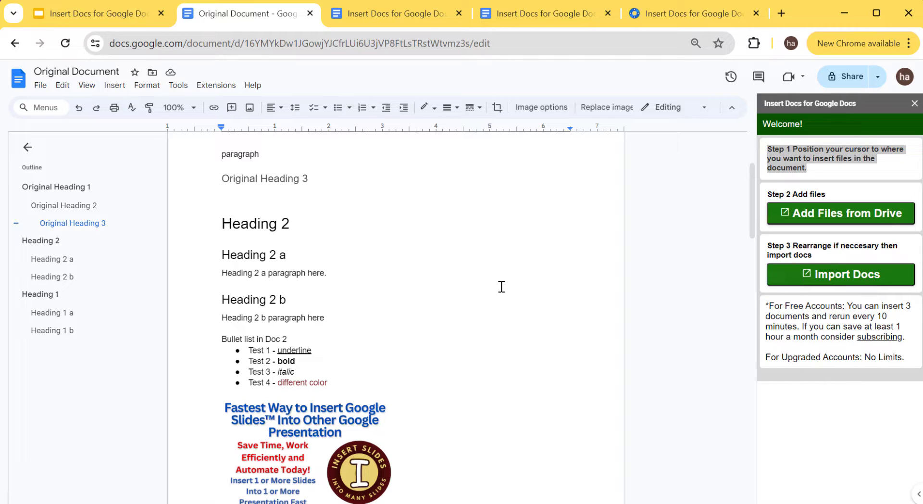
{"action": "scroll", "coordinate": [502, 287], "scroll_direction": "up", "scroll_amount": 3}
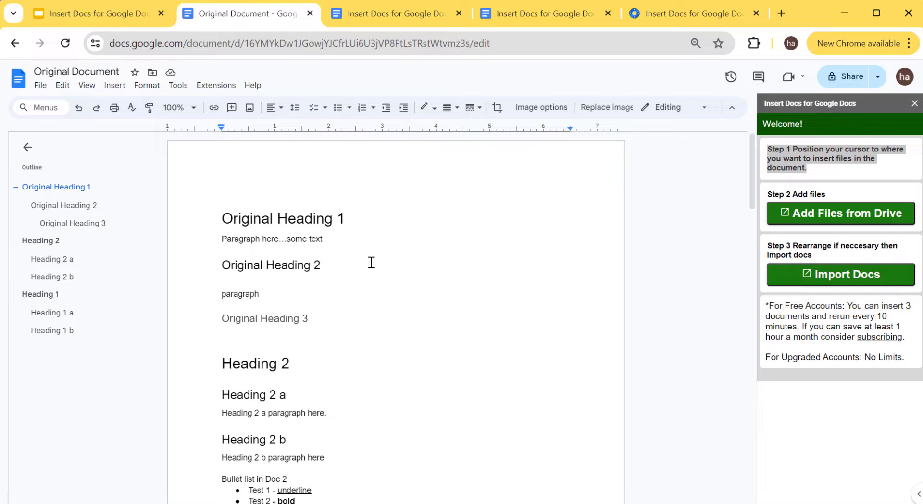
{"action": "scroll", "coordinate": [382, 301], "scroll_direction": "down", "scroll_amount": 12}
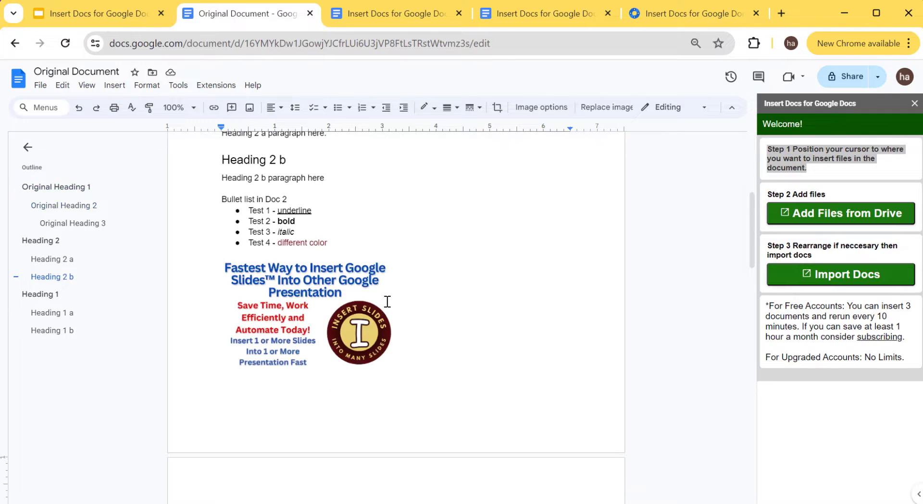
{"action": "scroll", "coordinate": [455, 294], "scroll_direction": "up", "scroll_amount": 12}
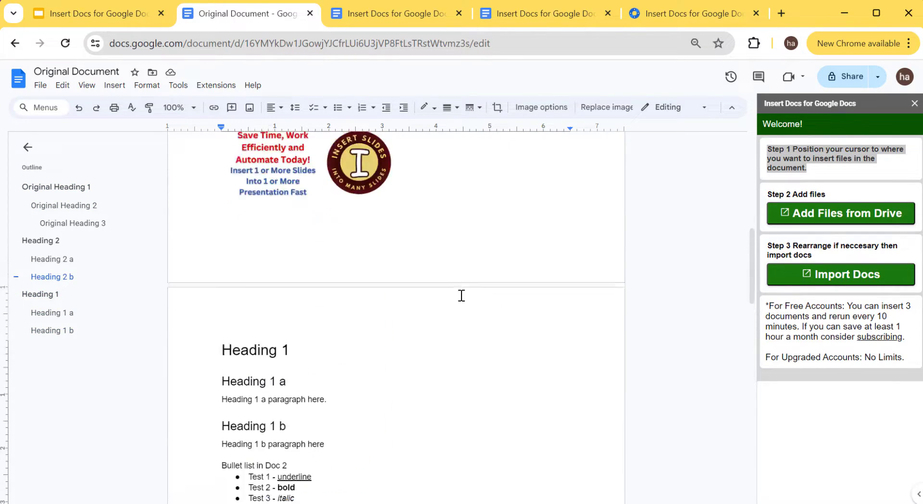
{"action": "scroll", "coordinate": [515, 290], "scroll_direction": "down", "scroll_amount": 10}
{"action": "scroll", "coordinate": [521, 354], "scroll_direction": "down", "scroll_amount": 5}
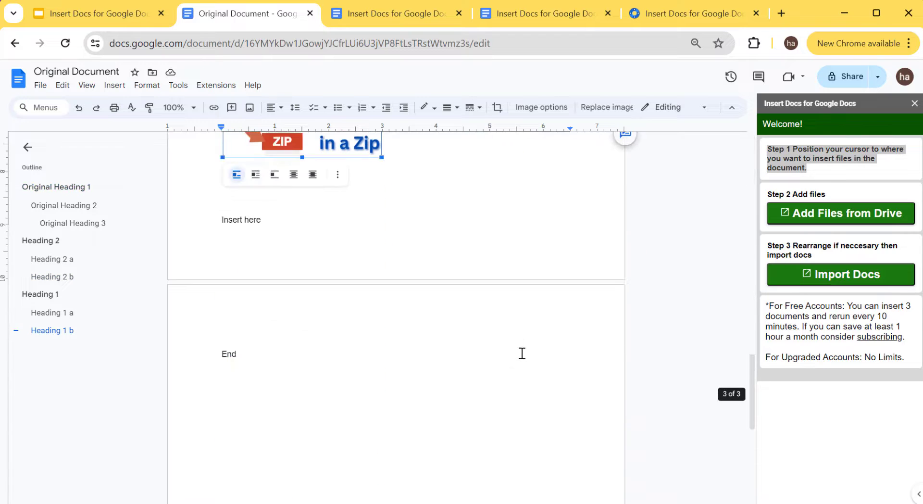
{"action": "right_click", "coordinate": [553, 359]}
{"action": "scroll", "coordinate": [553, 358], "scroll_direction": "up", "scroll_amount": 8}
{"action": "left_click", "coordinate": [452, 216]}
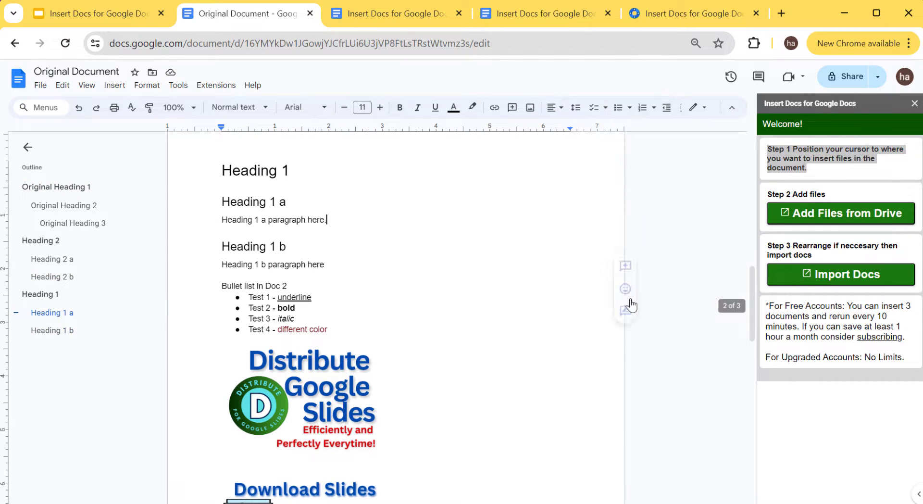
Switch to the Insert Docs for Google Docs Test 2 document to view its comments.
{"action": "left_click", "coordinate": [431, 15]}
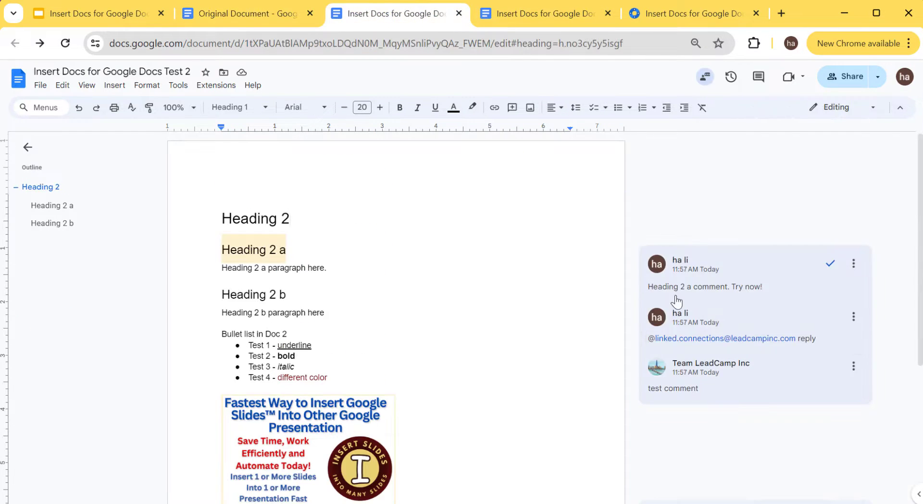
{"action": "scroll", "coordinate": [651, 274], "scroll_direction": "down", "scroll_amount": 3}
{"action": "scroll", "coordinate": [329, 222], "scroll_direction": "up", "scroll_amount": 3}
Undo both imported sections in the Original Document, leaving only the Test 2 and Test 1 links.
{"action": "left_click", "coordinate": [255, 12]}
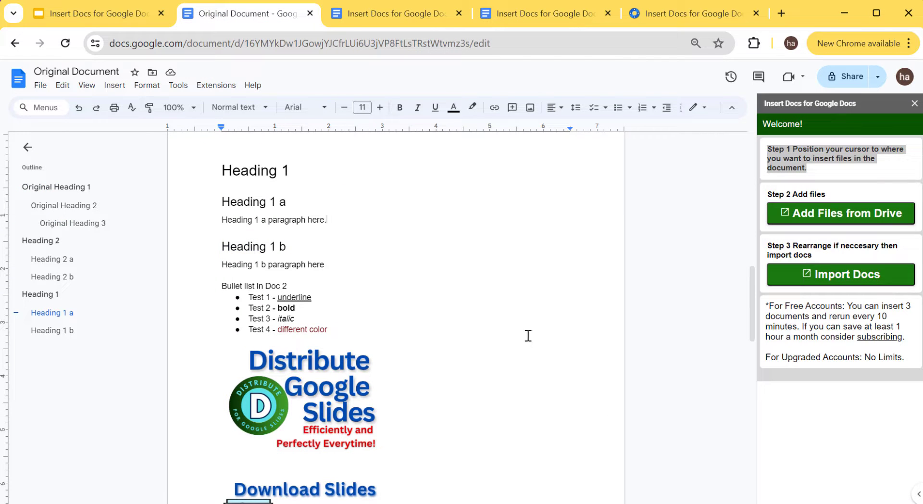
{"action": "key", "text": "ctrl+z"}
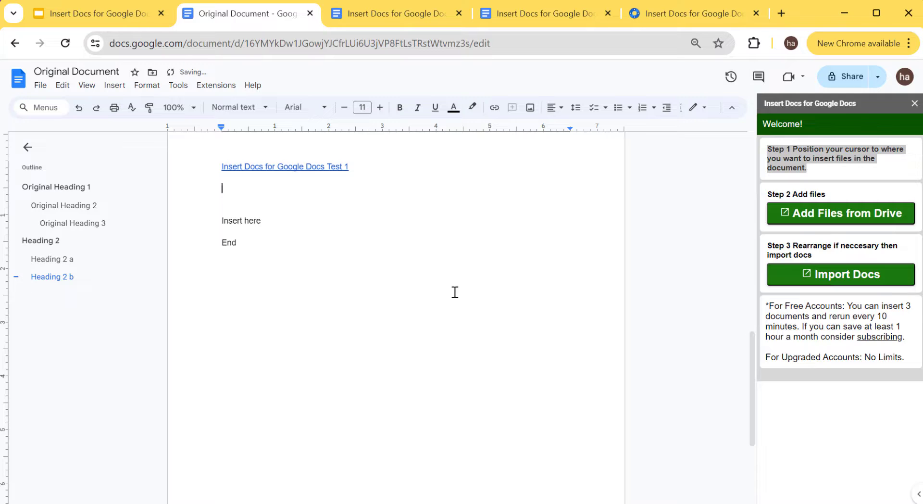
{"action": "key", "text": "ctrl+z"}
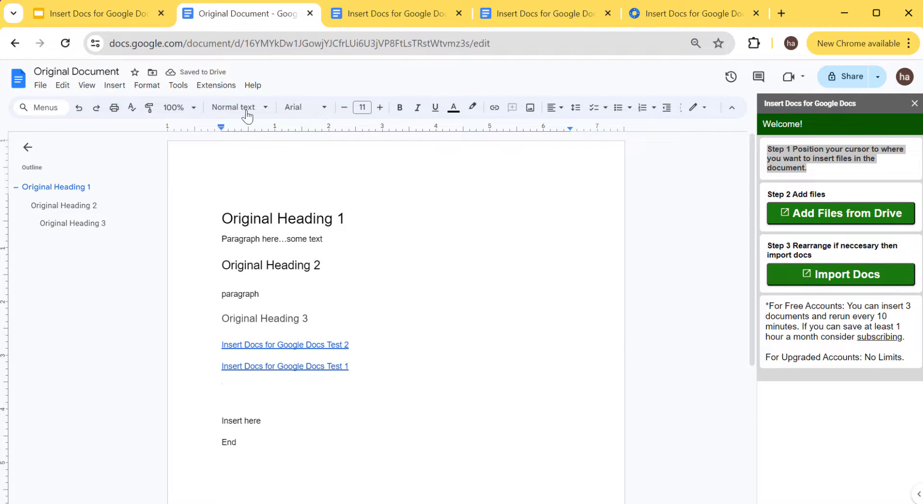
{"action": "left_click", "coordinate": [219, 86]}
In Insert Docs settings, name the new output file 'Original Copy Test' and enable a specific Drive folder.
{"action": "mouse_move", "coordinate": [245, 154]}
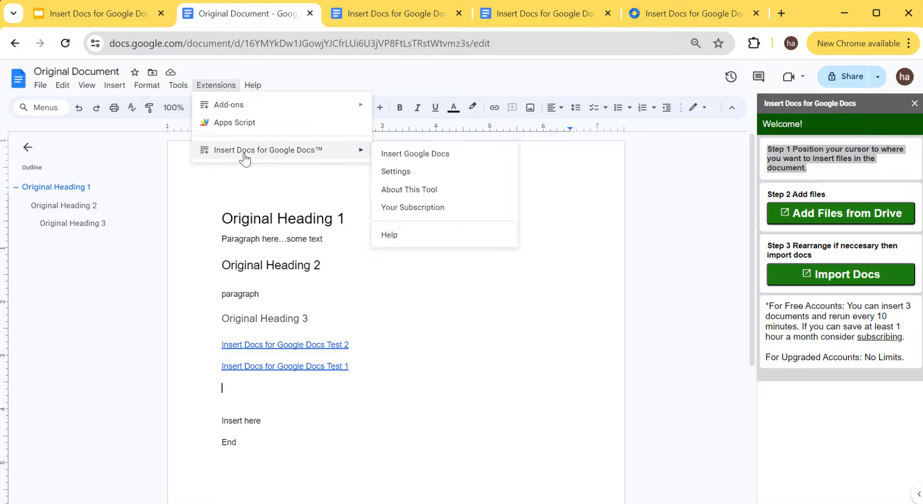
{"action": "left_click", "coordinate": [394, 174]}
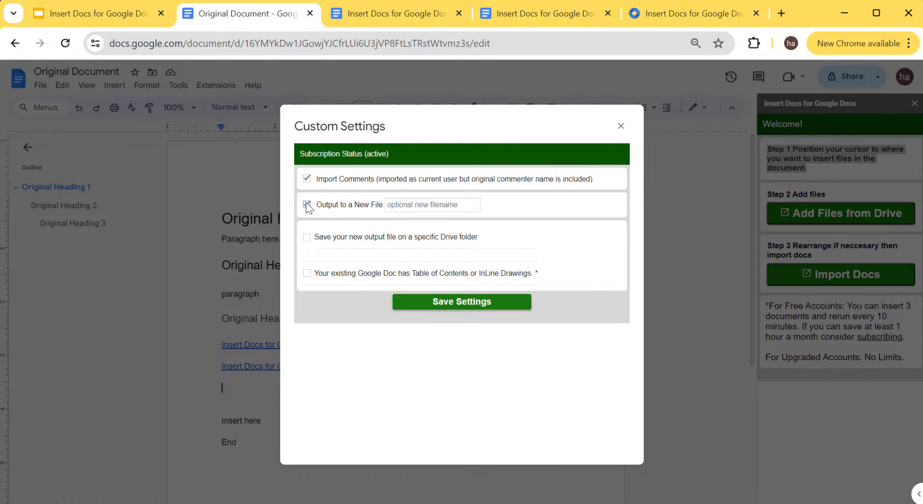
{"action": "left_click", "coordinate": [405, 206]}
{"action": "type", "text": "Original Copy Test"}
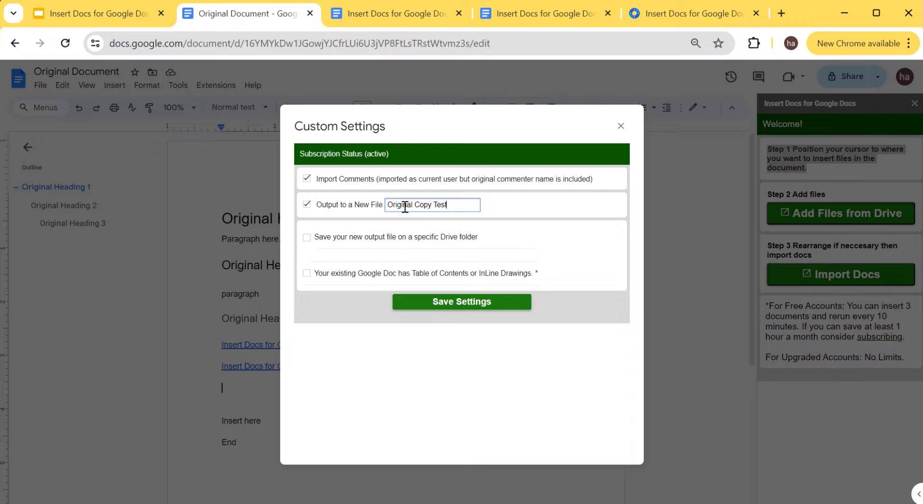
{"action": "left_click", "coordinate": [306, 237]}
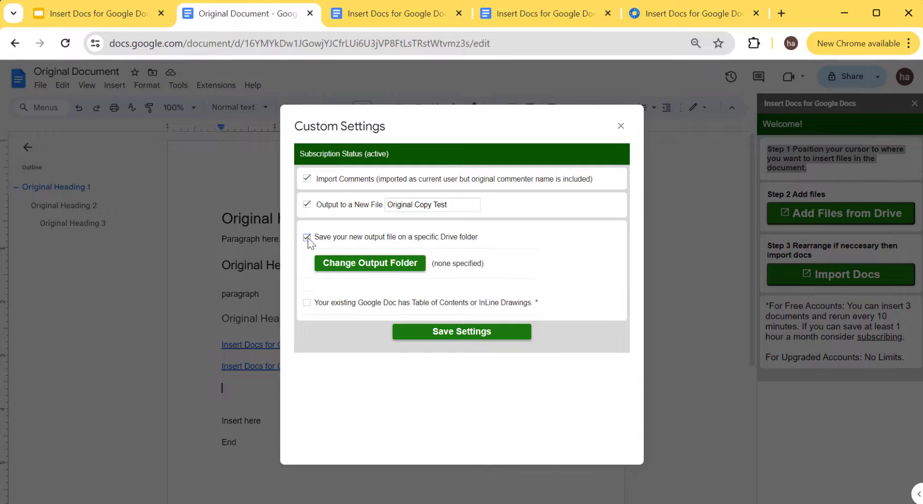
Select the 'Output Files' Drive folder as the output location and confirm it is empty.
{"action": "left_click", "coordinate": [364, 269]}
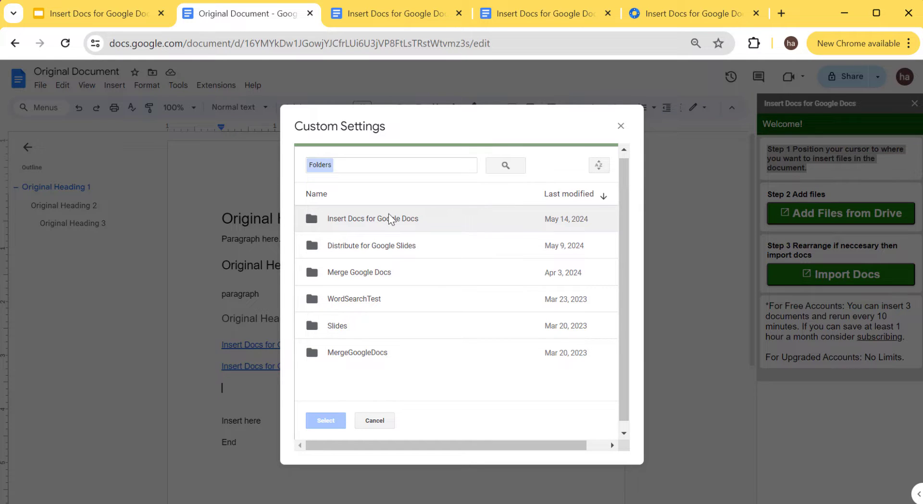
{"action": "double_click", "coordinate": [390, 219]}
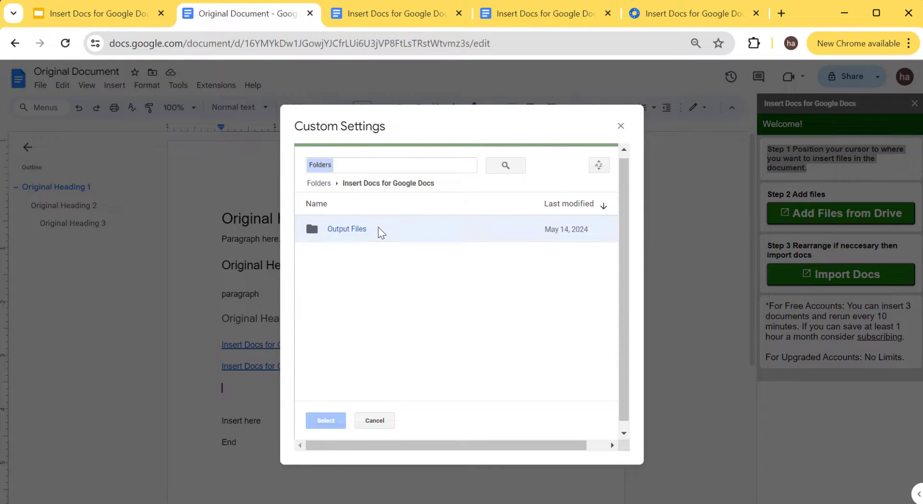
{"action": "double_click", "coordinate": [382, 233]}
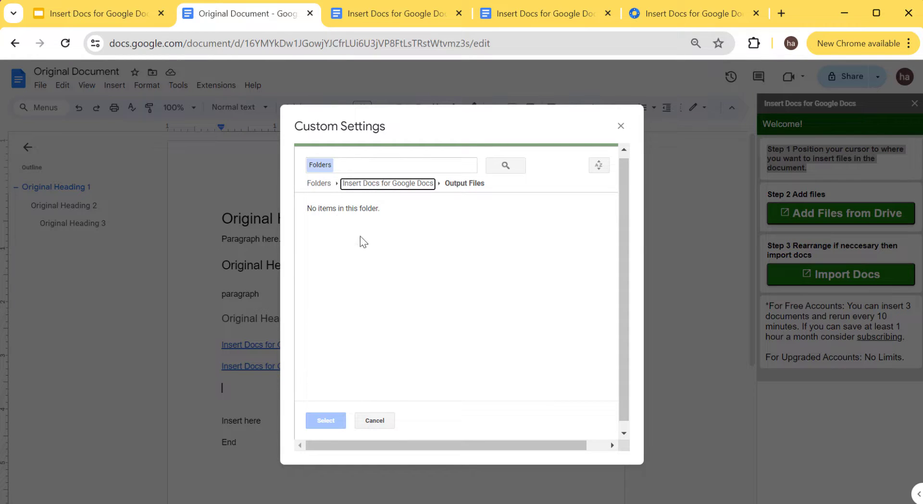
{"action": "left_click", "coordinate": [382, 185]}
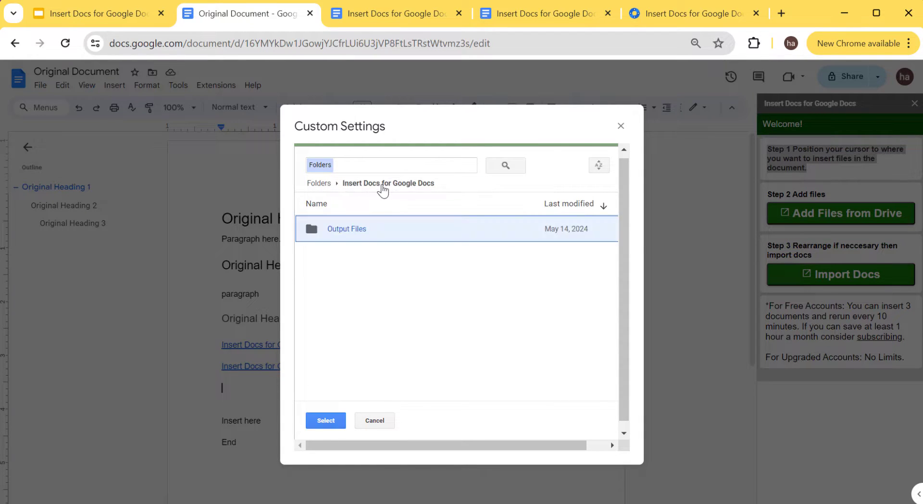
{"action": "left_click", "coordinate": [324, 422]}
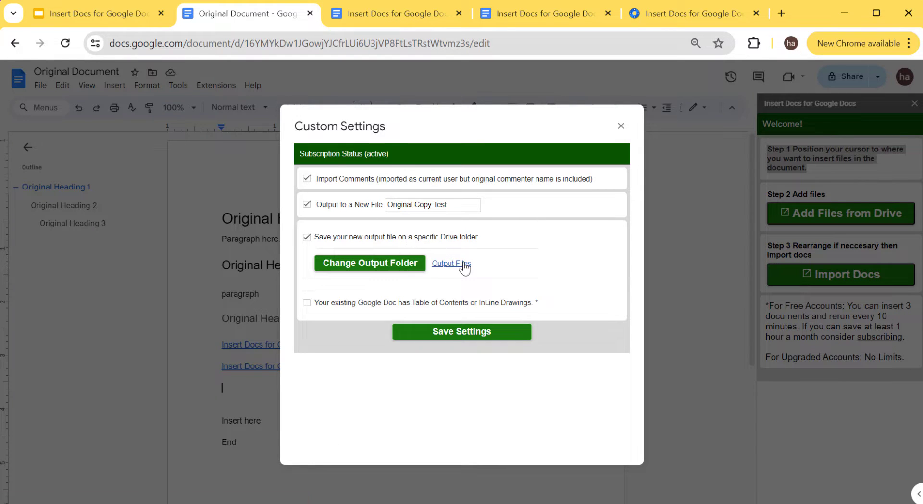
{"action": "left_click", "coordinate": [464, 268]}
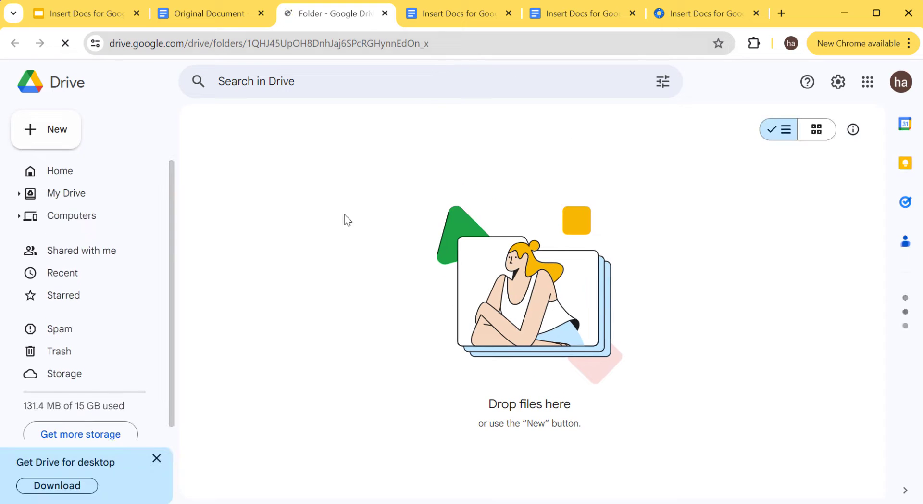
{"action": "left_click", "coordinate": [205, 24]}
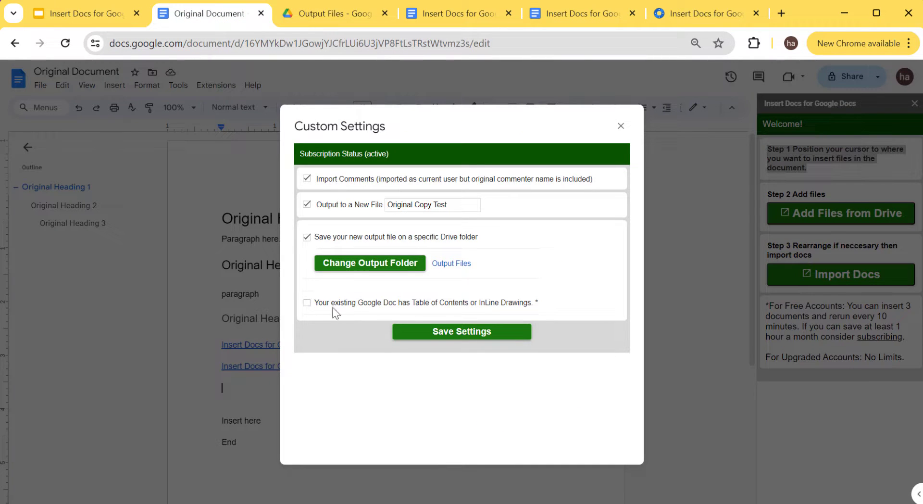
Leave the table of contents option off and save the Insert Docs custom settings.
{"action": "left_click_drag", "start_coordinate": [398, 302], "coordinate": [543, 298]}
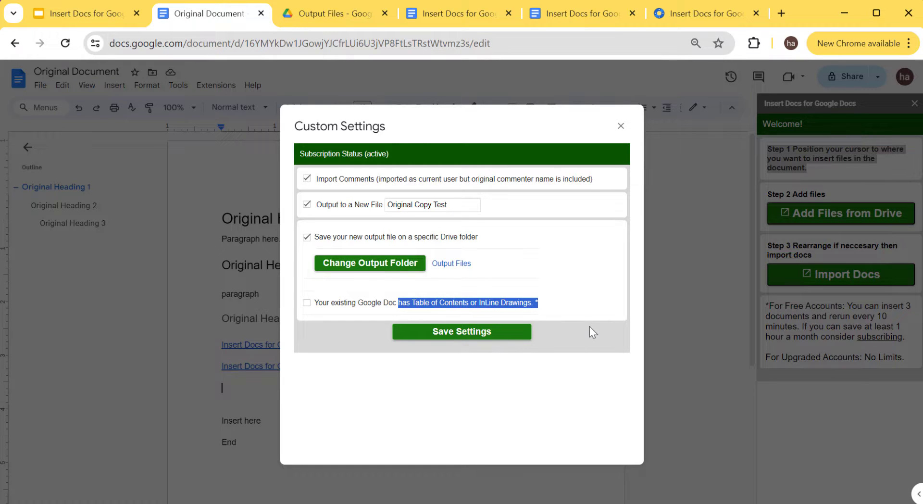
{"action": "left_click", "coordinate": [308, 302]}
{"action": "left_click", "coordinate": [479, 371]}
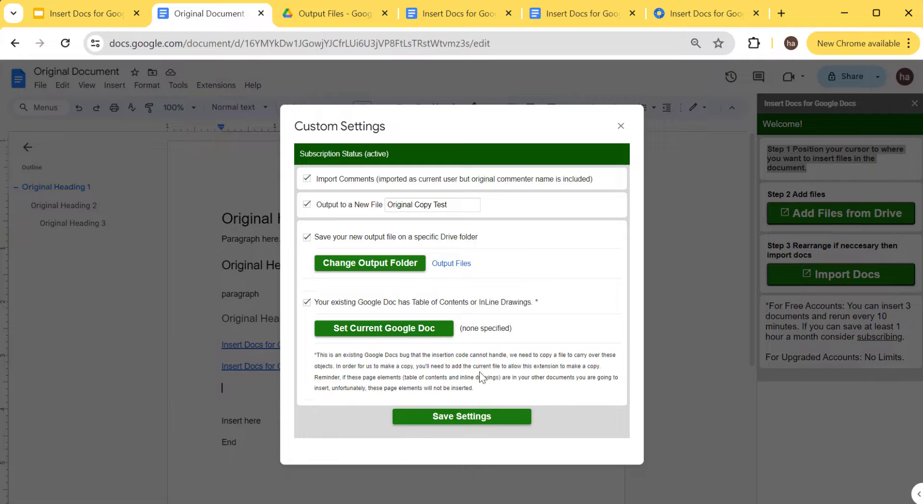
{"action": "left_click", "coordinate": [310, 301]}
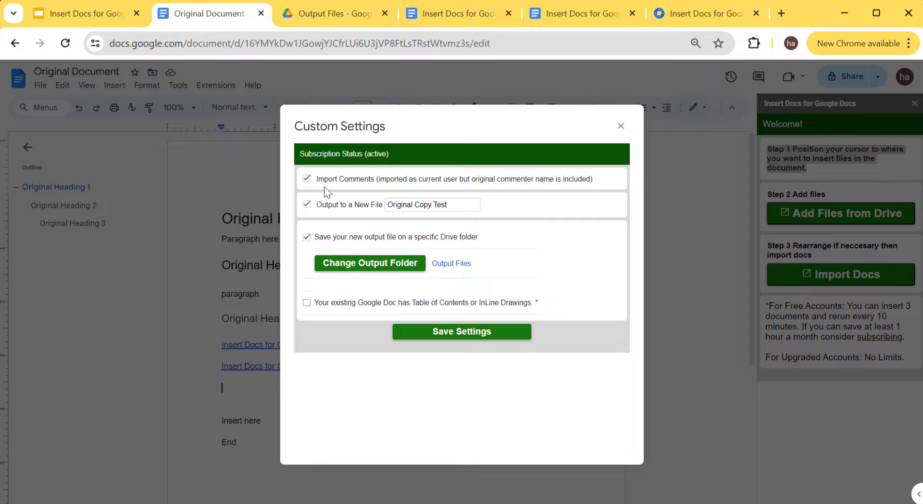
{"action": "left_click", "coordinate": [462, 336]}
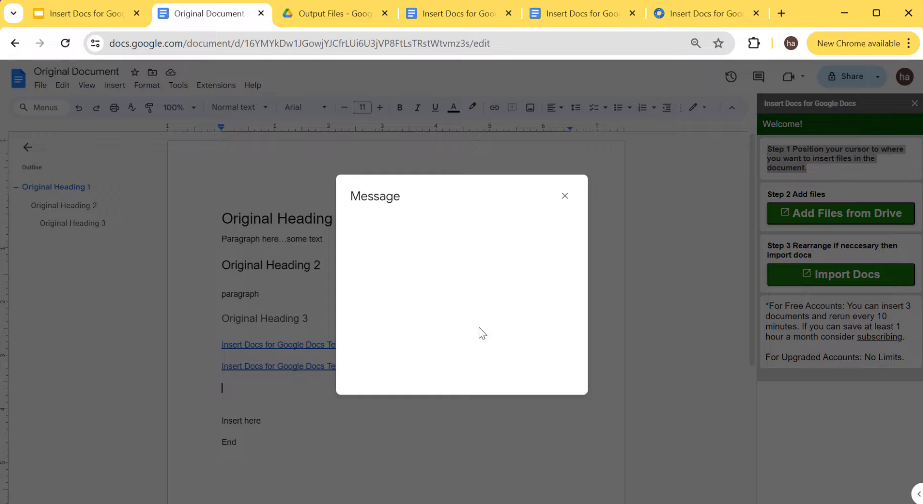
{"action": "left_click", "coordinate": [565, 196]}
Reopen the Insert Docs settings to check them, then close without changes.
{"action": "left_click", "coordinate": [216, 85]}
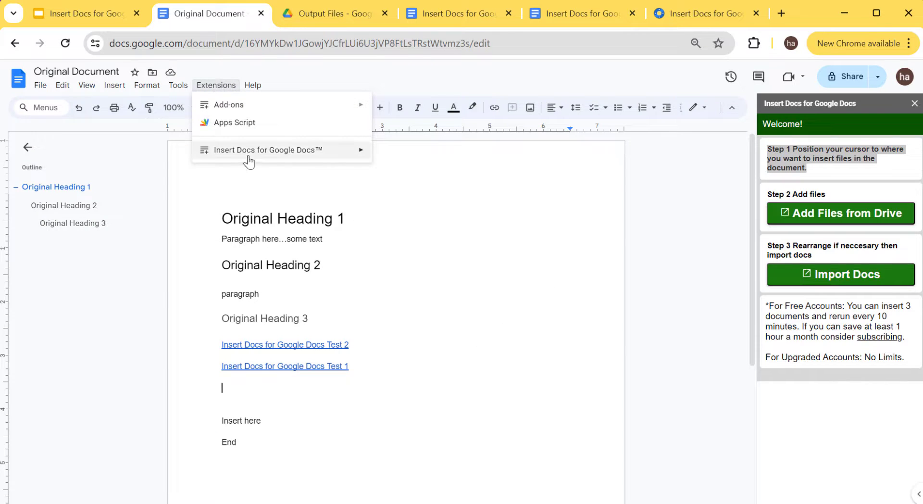
{"action": "mouse_move", "coordinate": [249, 159]}
{"action": "left_click", "coordinate": [415, 175]}
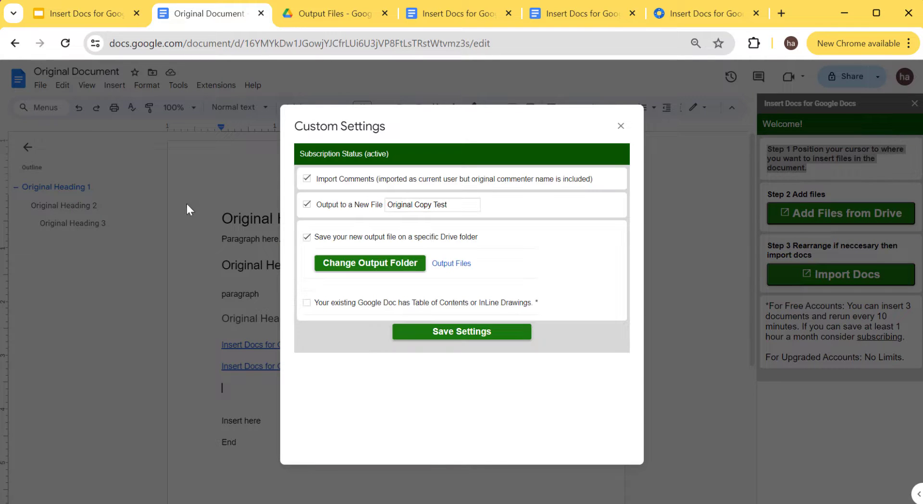
{"action": "left_click", "coordinate": [620, 126]}
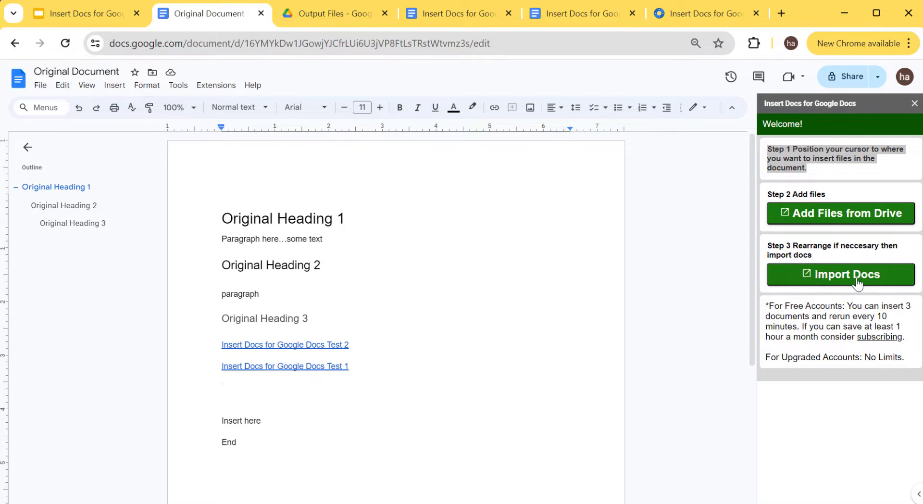
Import Test 2 and Test 1, confirm Original Copy Test appears in Output Files, and open it.
{"action": "left_click", "coordinate": [835, 282]}
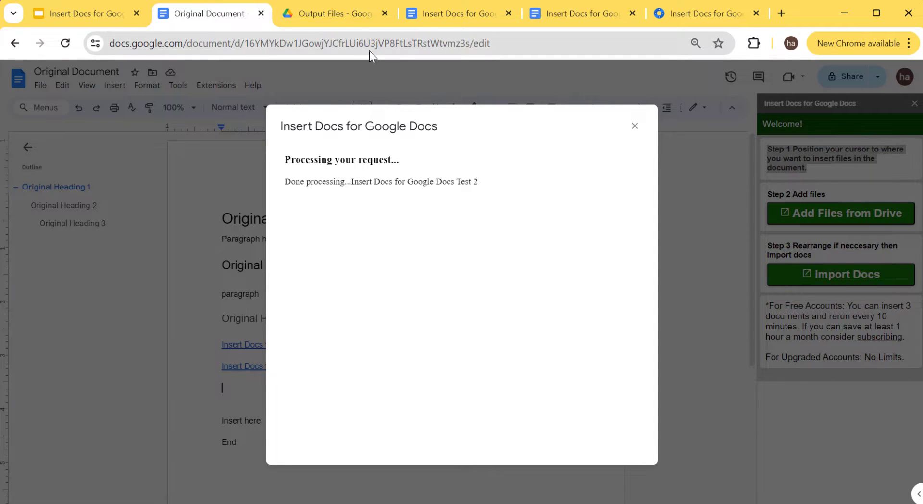
{"action": "left_click", "coordinate": [357, 19]}
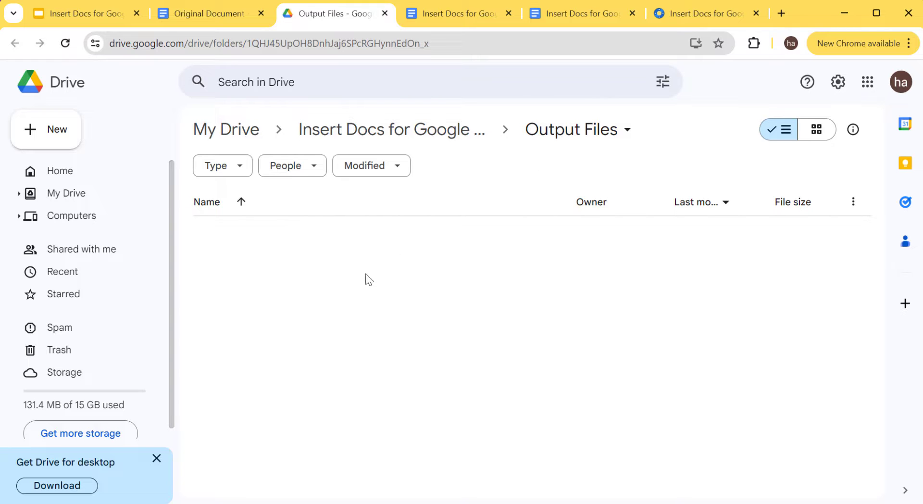
{"action": "left_click", "coordinate": [66, 44]}
{"action": "left_click", "coordinate": [228, 20]}
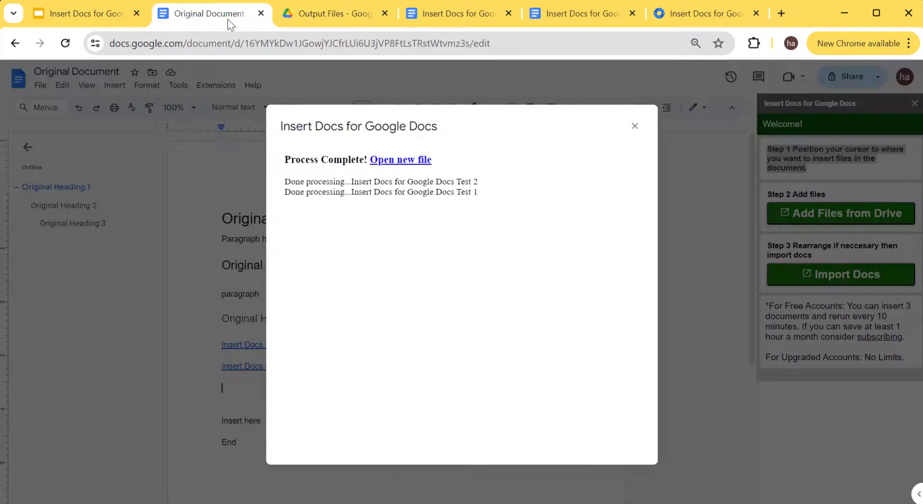
{"action": "left_click", "coordinate": [401, 161]}
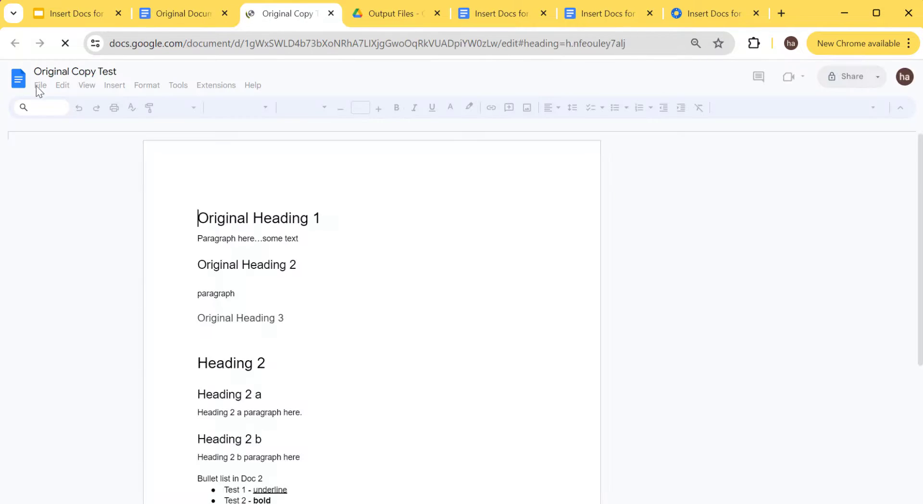
Inspect the Original Copy Test title and the imported Heading 2 section.
{"action": "double_click", "coordinate": [64, 70]}
{"action": "double_click", "coordinate": [93, 70]}
{"action": "left_click", "coordinate": [345, 364]}
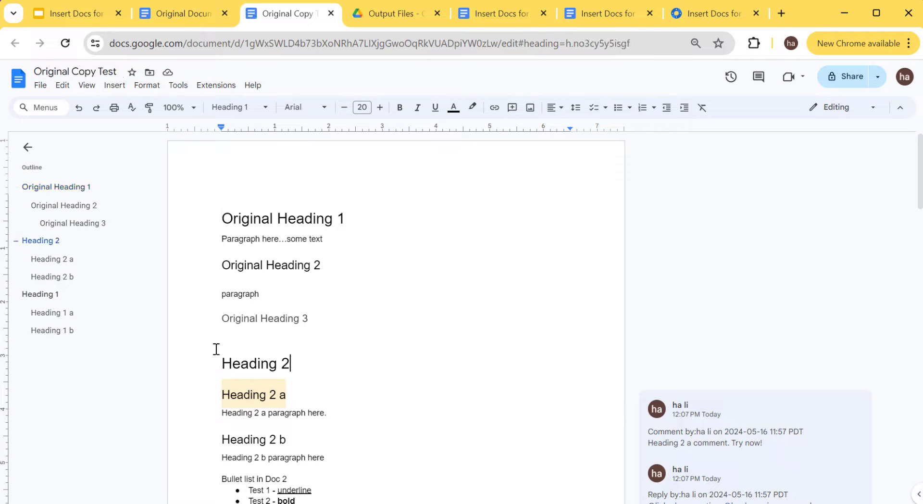
{"action": "left_click_drag", "start_coordinate": [221, 363], "coordinate": [362, 433]}
{"action": "scroll", "coordinate": [380, 408], "scroll_direction": "down", "scroll_amount": 3}
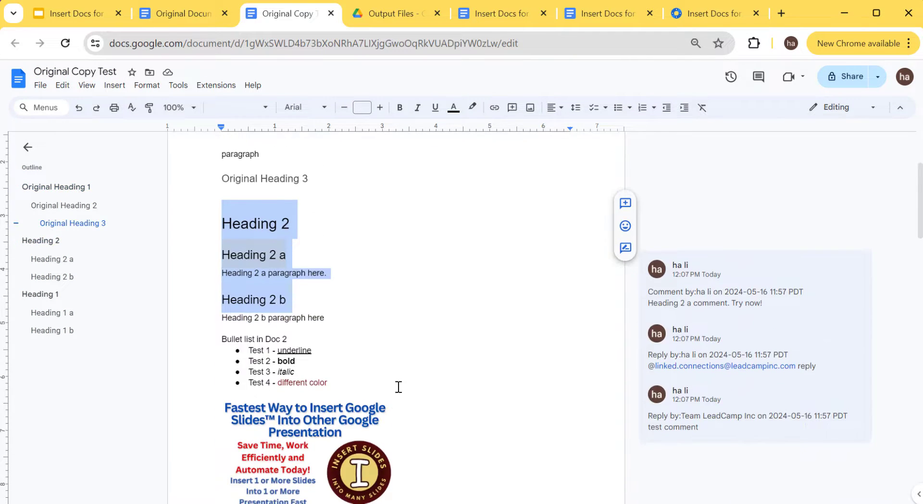
{"action": "scroll", "coordinate": [560, 272], "scroll_direction": "down", "scroll_amount": 3}
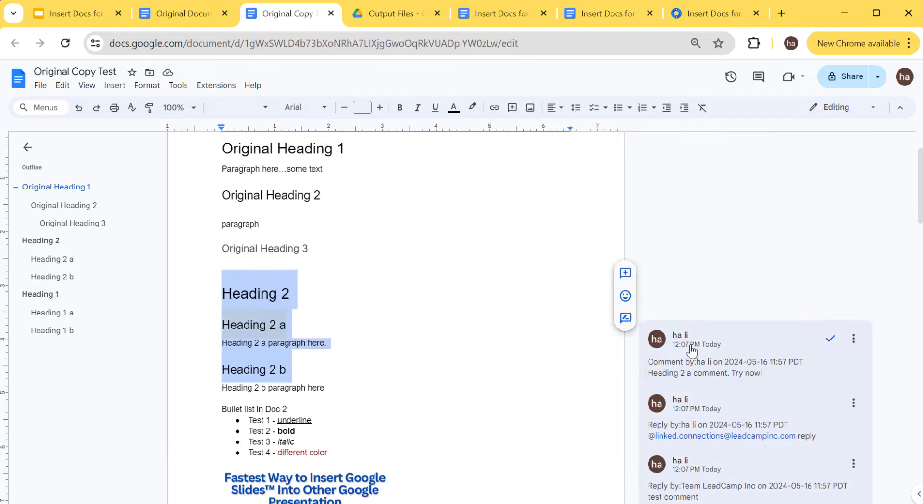
Show the imported Heading 2 a comment, then compare it with the original Test 2 document.
{"action": "left_click", "coordinate": [695, 350]}
{"action": "scroll", "coordinate": [697, 393], "scroll_direction": "down", "scroll_amount": 2}
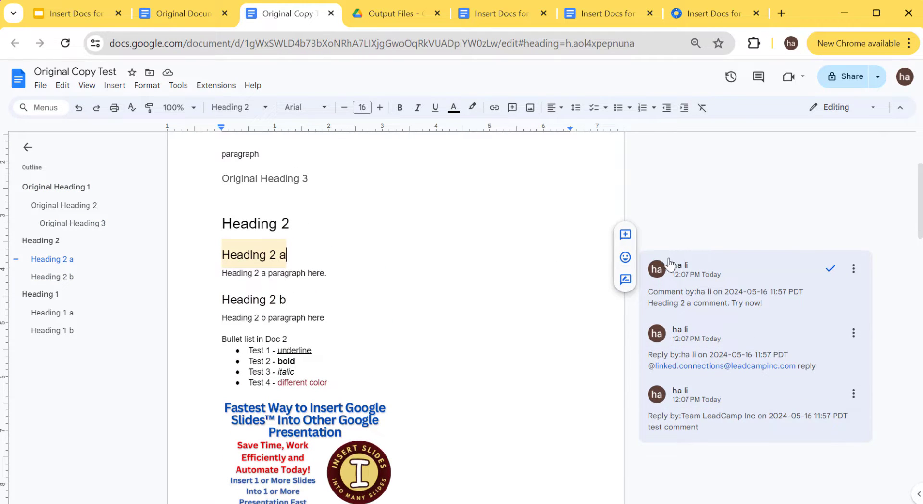
{"action": "scroll", "coordinate": [298, 294], "scroll_direction": "down", "scroll_amount": 4}
{"action": "scroll", "coordinate": [315, 299], "scroll_direction": "down", "scroll_amount": 8}
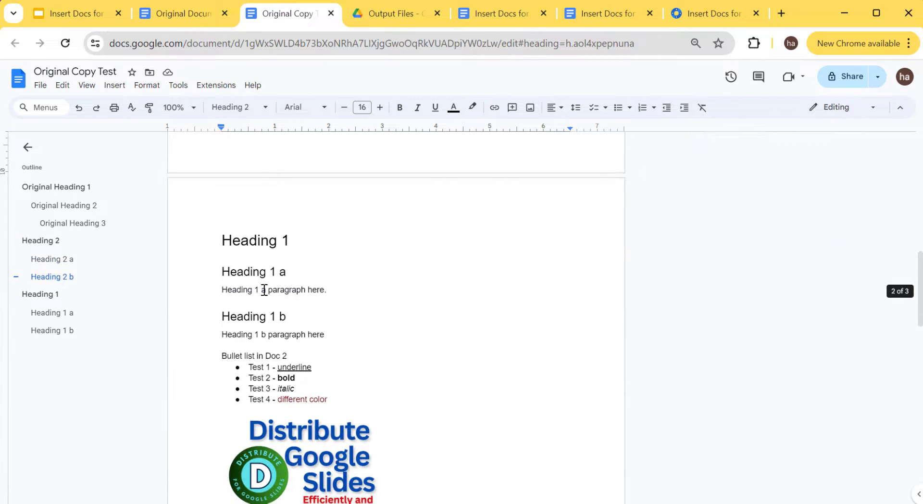
{"action": "scroll", "coordinate": [270, 226], "scroll_direction": "up", "scroll_amount": 3}
{"action": "scroll", "coordinate": [418, 263], "scroll_direction": "up", "scroll_amount": 8}
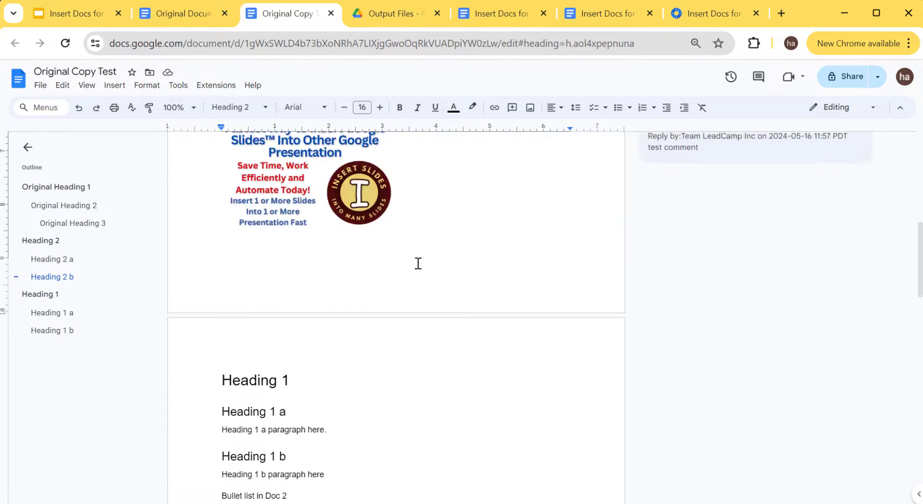
{"action": "left_click", "coordinate": [492, 15]}
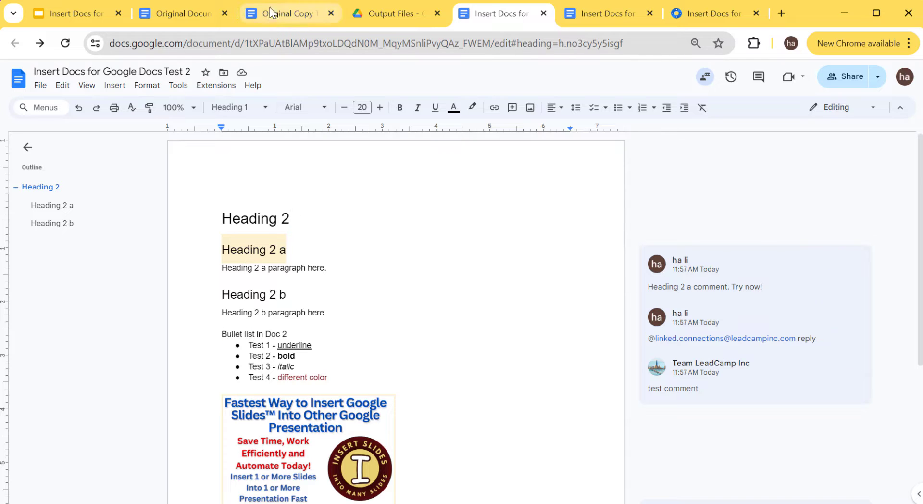
Return to Original Copy Test to view its imported Heading 2 a comment thread.
{"action": "left_click", "coordinate": [257, 19]}
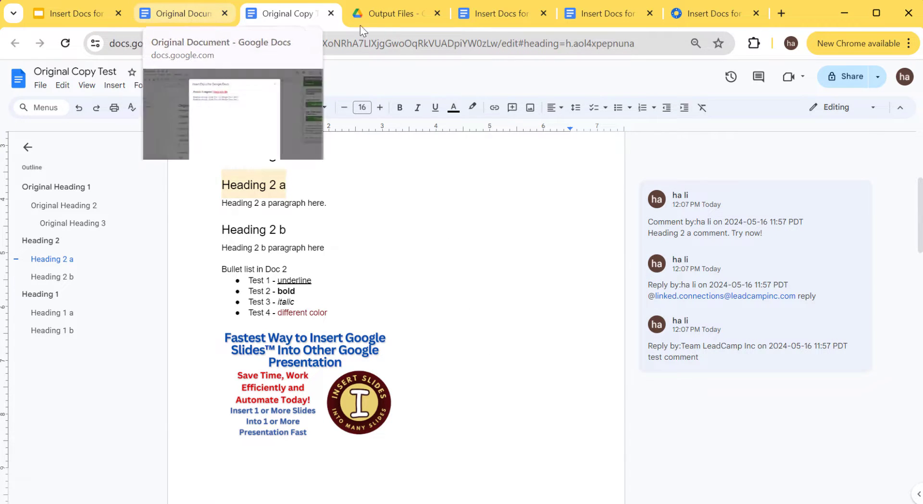
Verify Original Copy Test in Output Files, then return to the Original Document's import summary.
{"action": "left_click", "coordinate": [375, 21]}
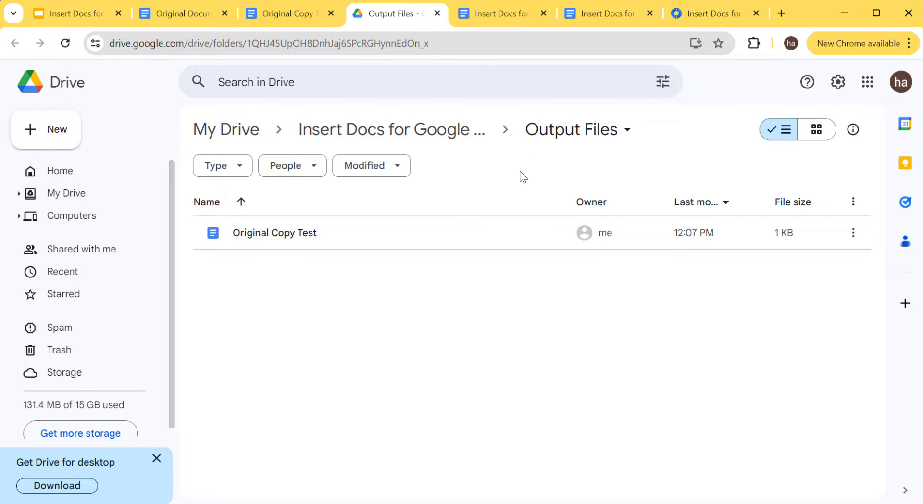
{"action": "left_click", "coordinate": [289, 16]}
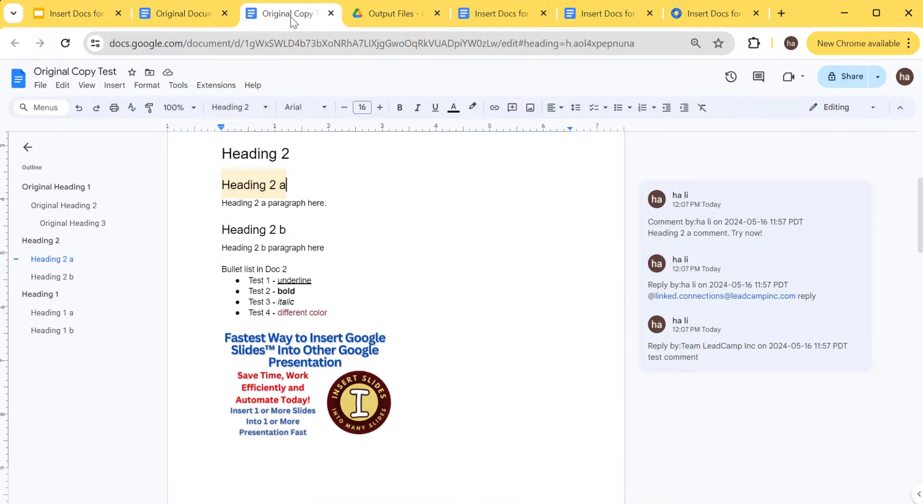
{"action": "left_click", "coordinate": [190, 15]}
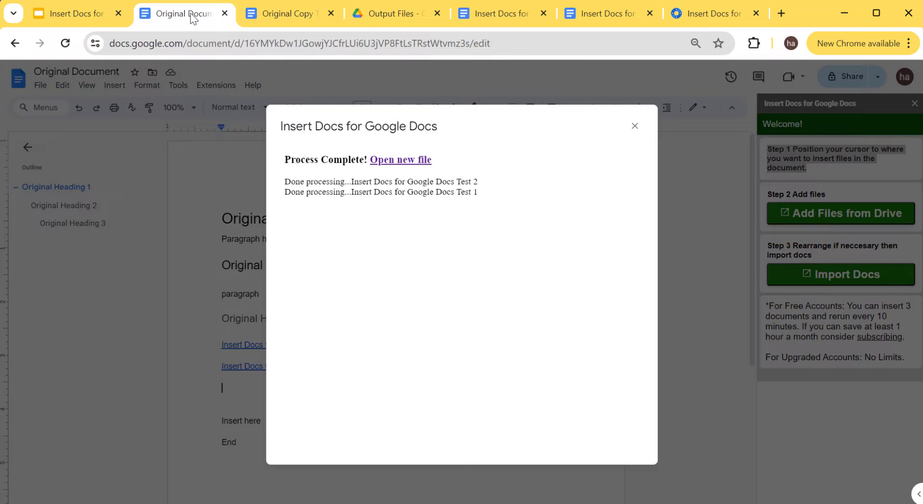